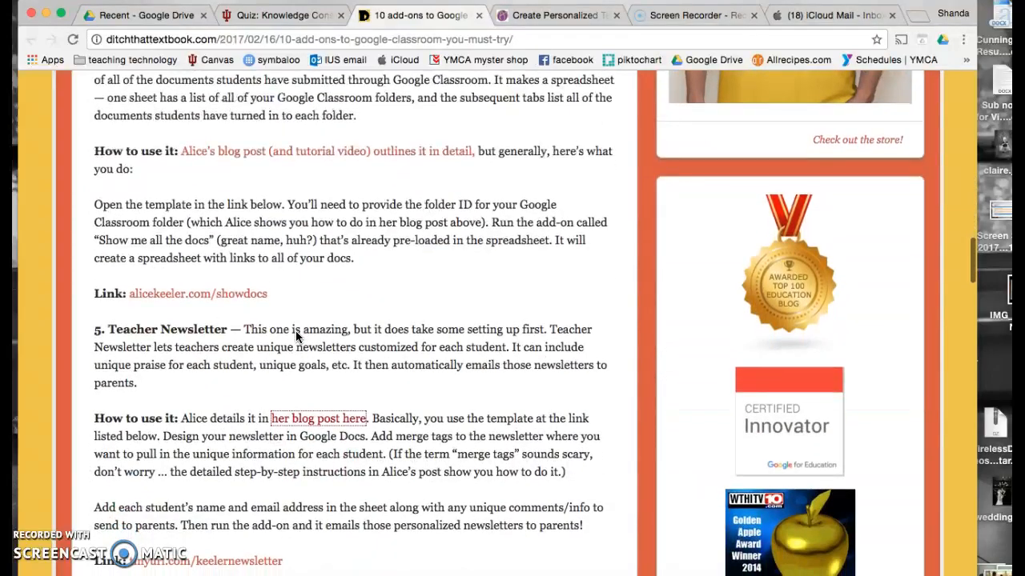
{"action": "scroll", "coordinate": [296, 335], "scroll_direction": "down", "scroll_amount": 3}
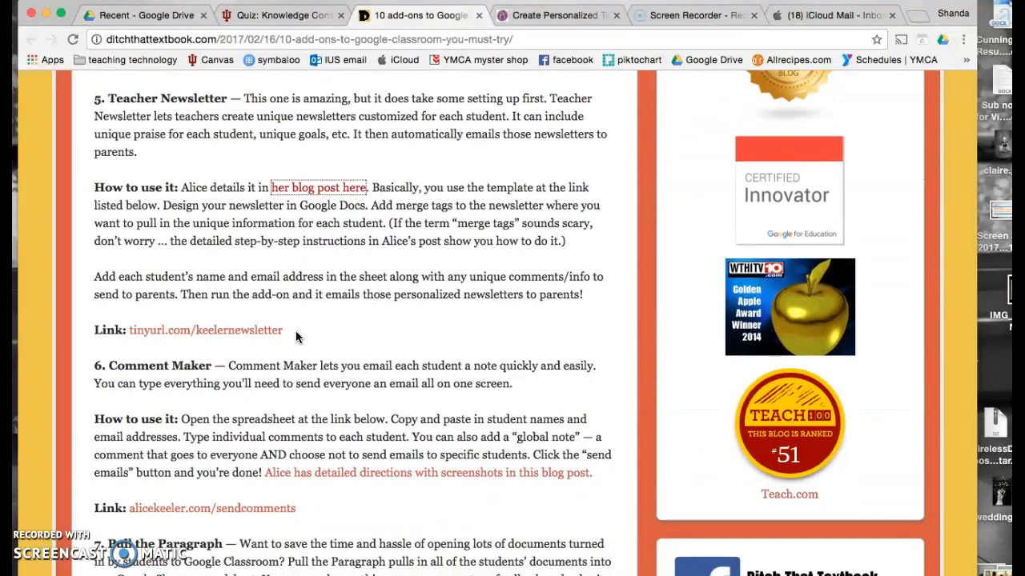
- Open the 'her blog post here' link under '5. Teacher Newsletter' in a new tab
{"action": "left_click", "coordinate": [324, 190]}
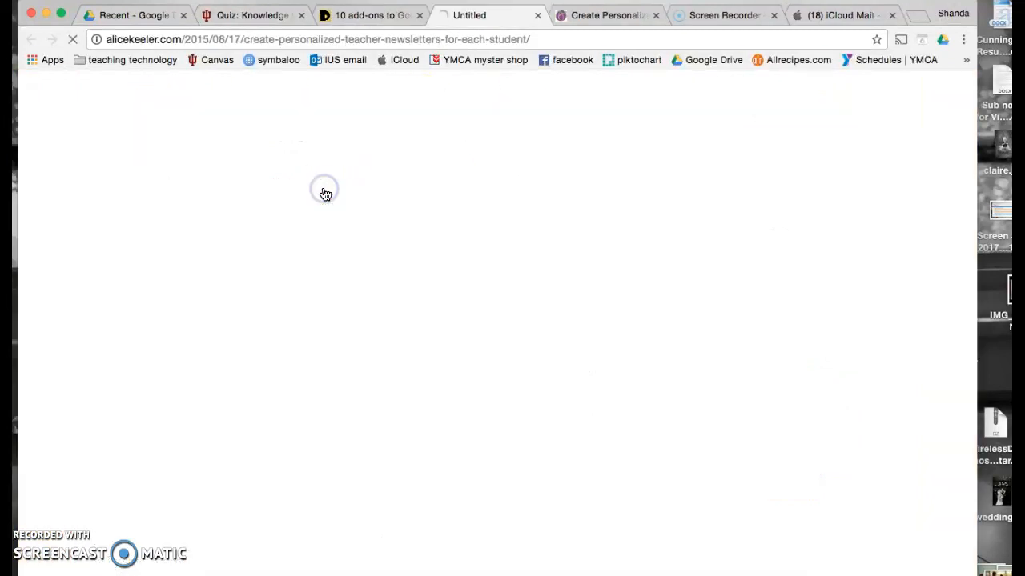
- Close the duplicate and add-ons tabs, then open the tinyurl Newsletter Templates folder link
{"action": "left_click", "coordinate": [655, 15]}
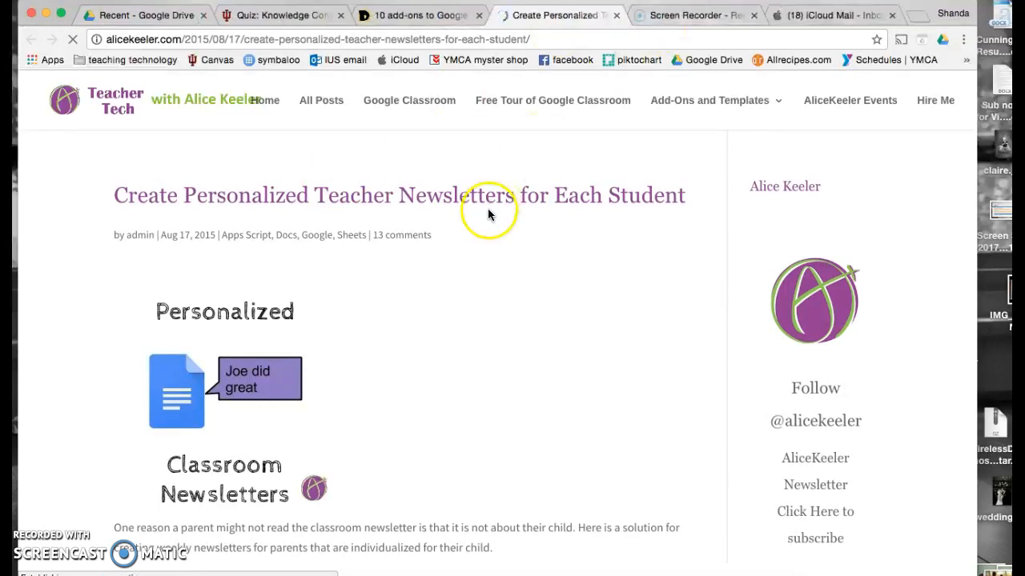
{"action": "left_click", "coordinate": [479, 16]}
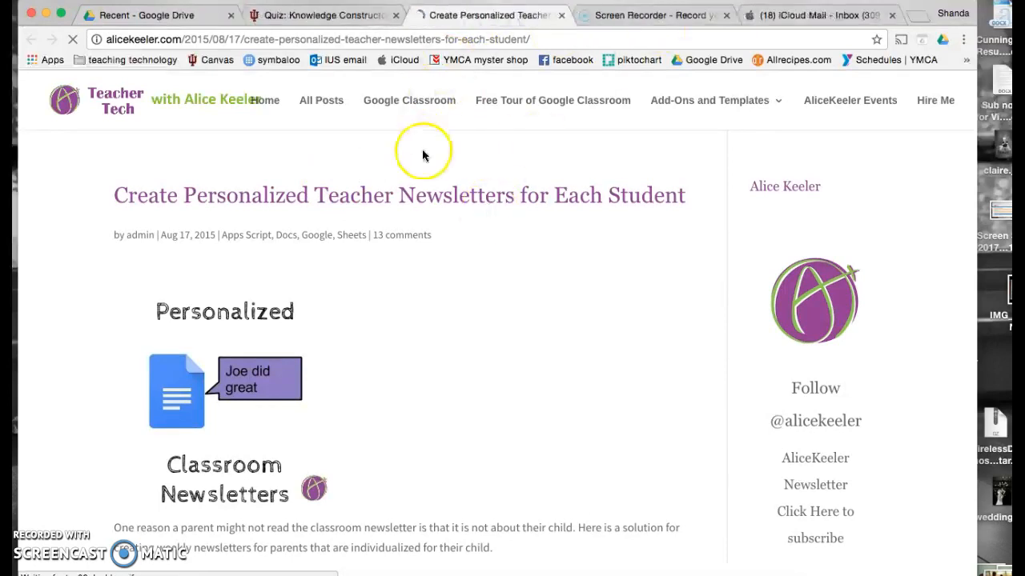
{"action": "scroll", "coordinate": [405, 382], "scroll_direction": "down", "scroll_amount": 3}
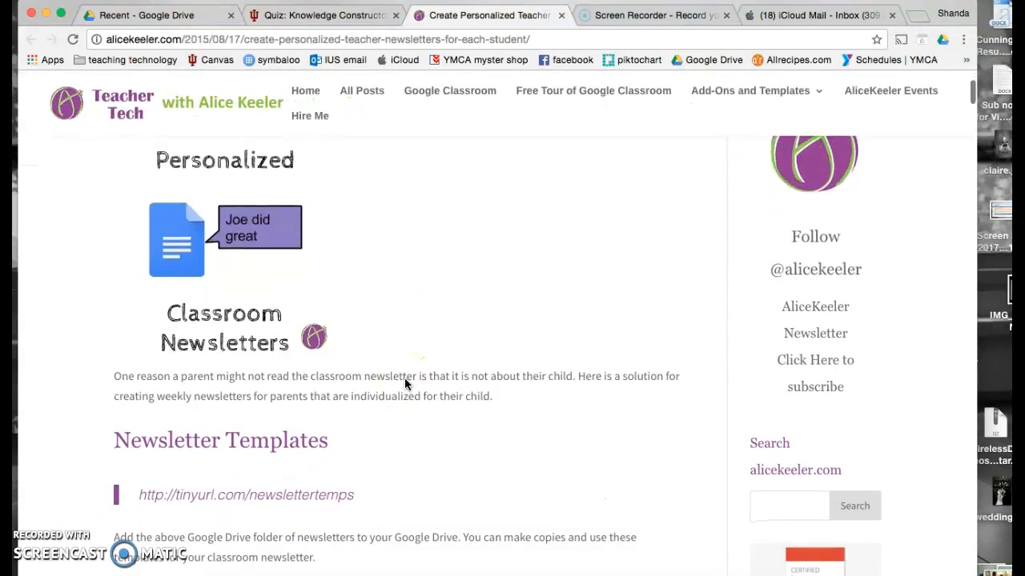
{"action": "scroll", "coordinate": [405, 384], "scroll_direction": "down", "scroll_amount": 3}
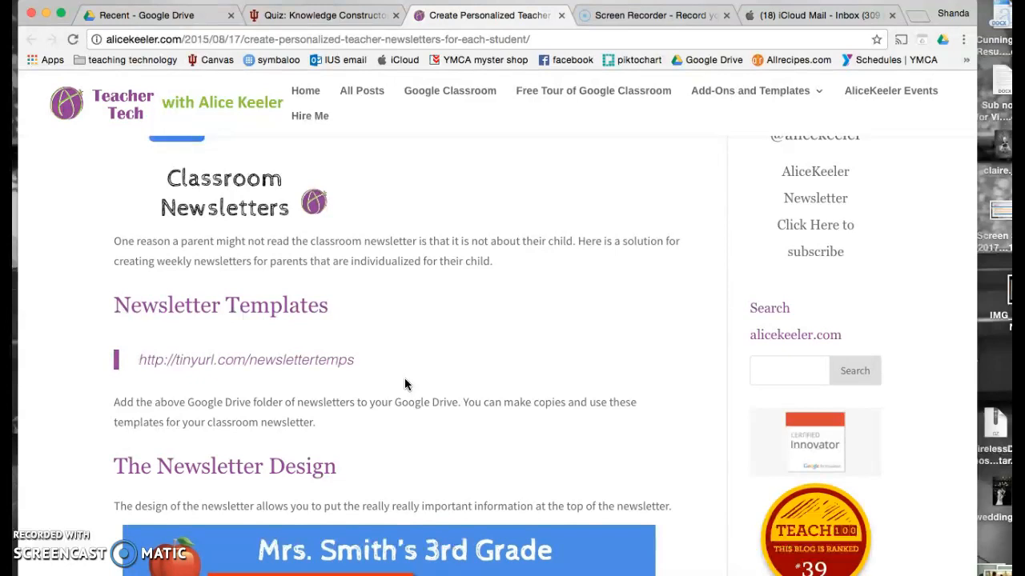
{"action": "left_click", "coordinate": [308, 362]}
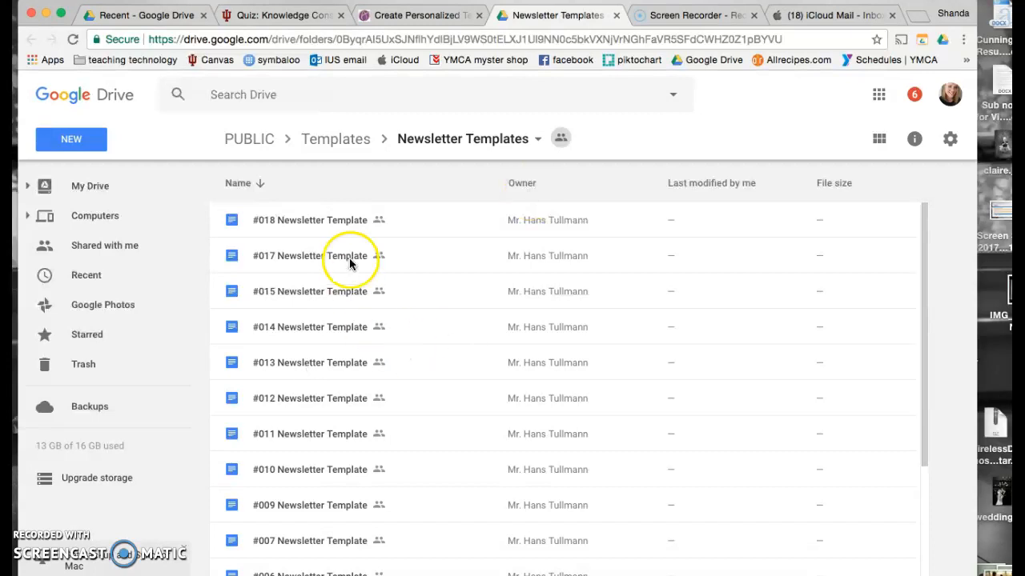
- Back in the newsletter post, open the Autocrat section's sample spreadsheet 'Click Here' copy link
{"action": "left_click", "coordinate": [419, 18]}
{"action": "scroll", "coordinate": [382, 269], "scroll_direction": "down", "scroll_amount": 5}
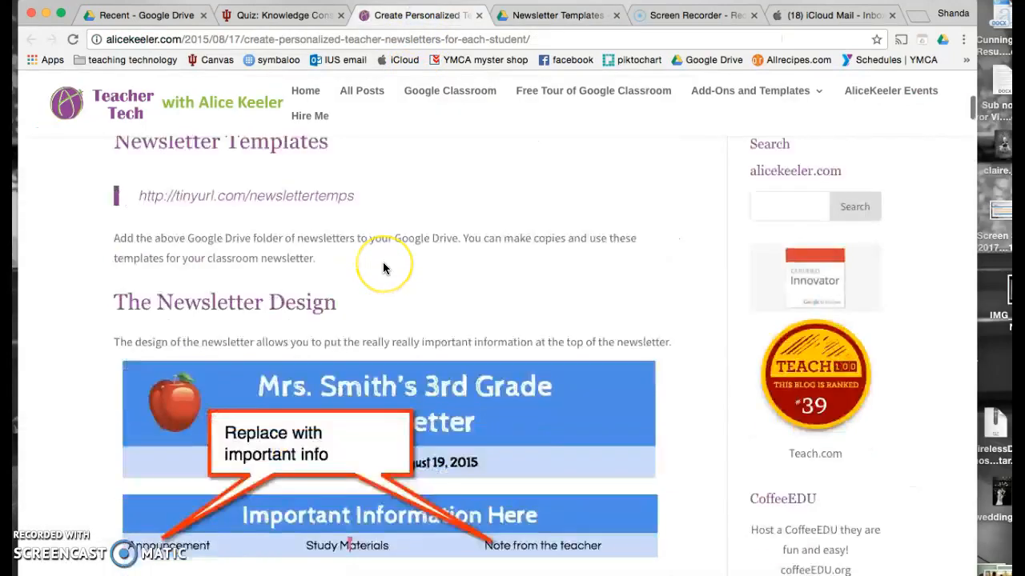
{"action": "scroll", "coordinate": [382, 268], "scroll_direction": "down", "scroll_amount": 6}
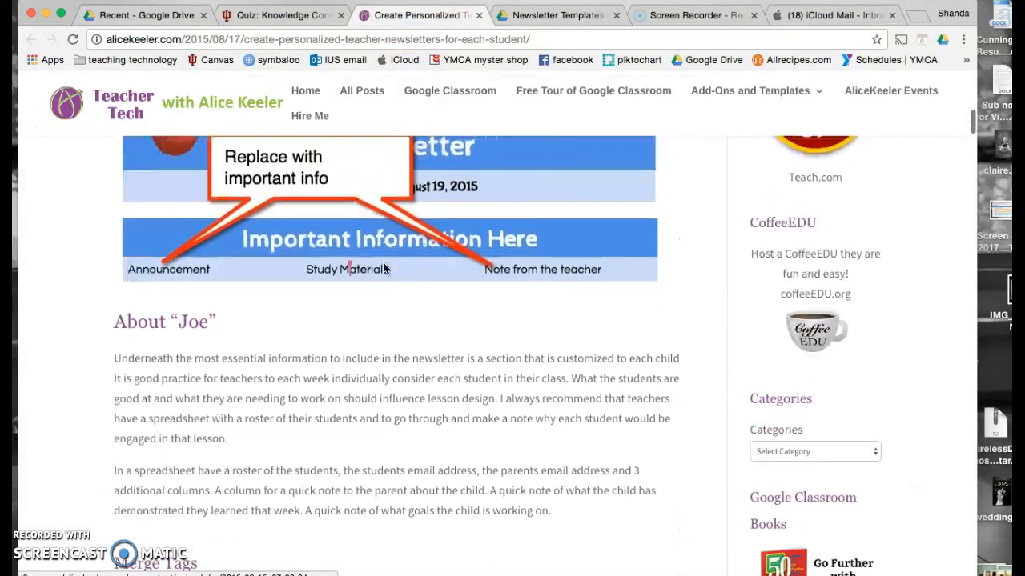
{"action": "scroll", "coordinate": [383, 268], "scroll_direction": "down", "scroll_amount": 12}
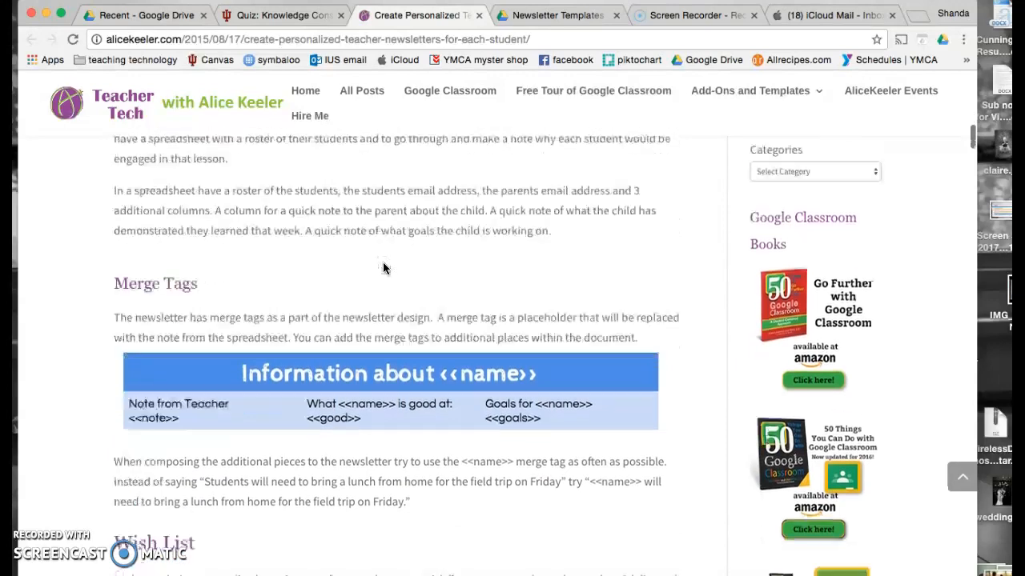
{"action": "scroll", "coordinate": [383, 268], "scroll_direction": "down", "scroll_amount": 9}
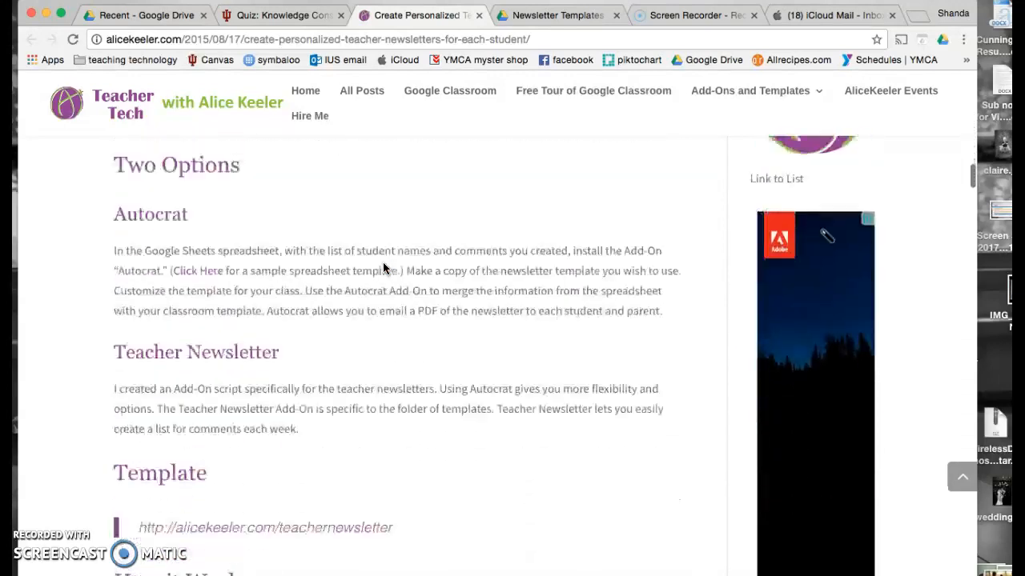
{"action": "scroll", "coordinate": [250, 203], "scroll_direction": "up", "scroll_amount": 1}
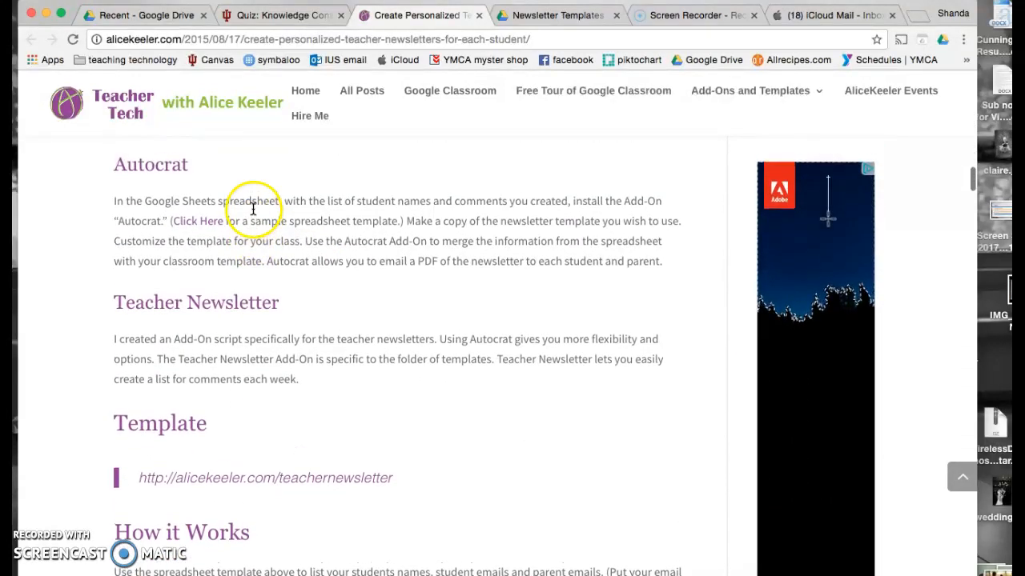
{"action": "left_click", "coordinate": [211, 225]}
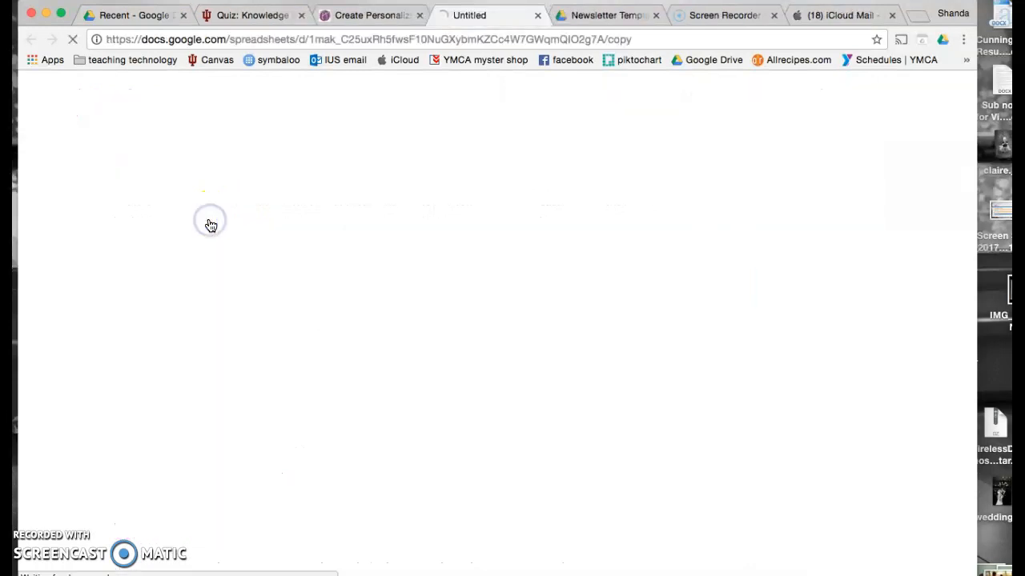
- Make a copy of Student Comments for Autocrat, then return to the newsletter blog post
{"action": "left_click", "coordinate": [290, 300]}
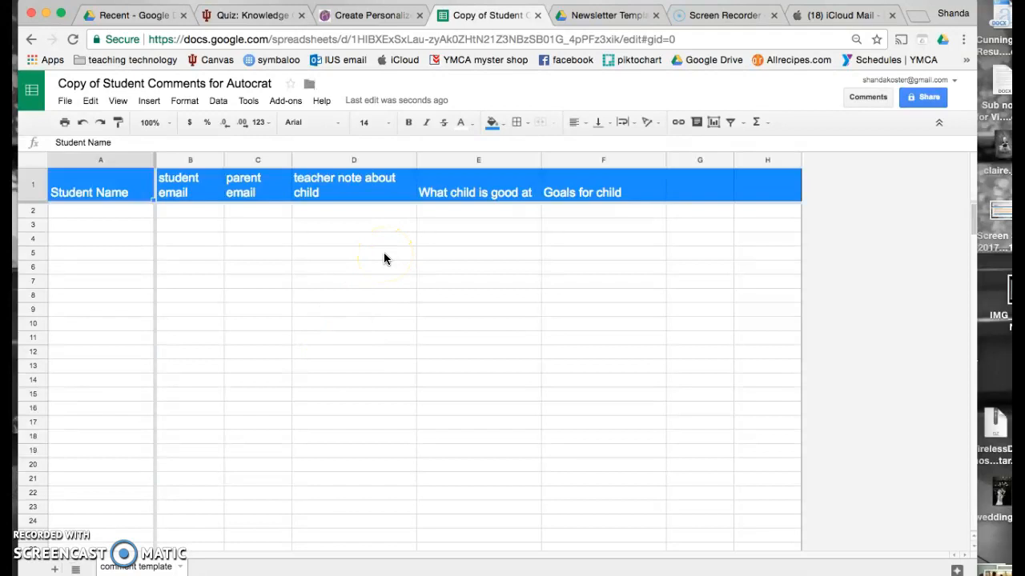
{"action": "left_click", "coordinate": [354, 20]}
- Copy the Student Comments with Newsletter Template sheet from the alicekeeler.com/teachernewsletter link
{"action": "scroll", "coordinate": [297, 298], "scroll_direction": "down", "scroll_amount": 1}
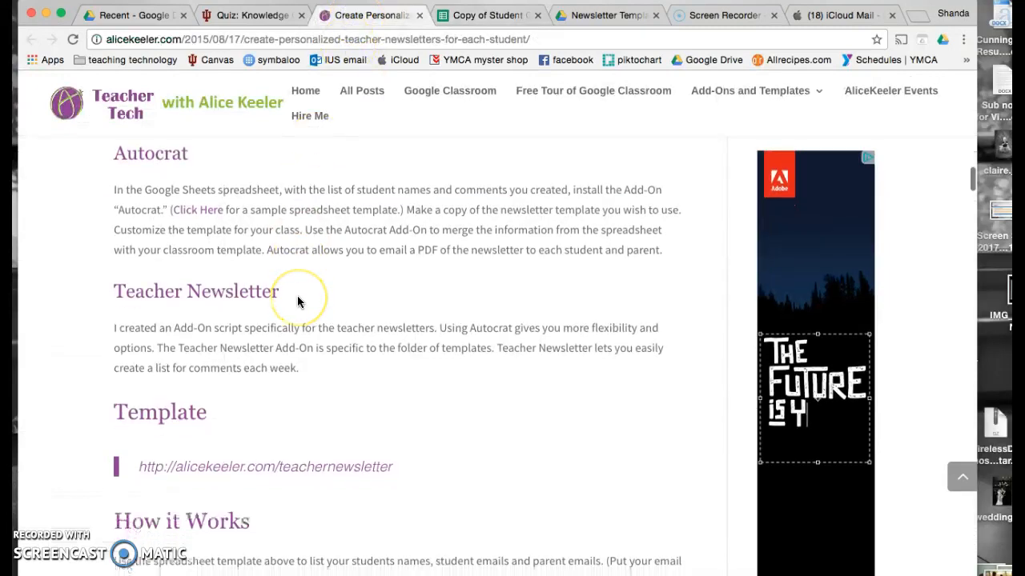
{"action": "scroll", "coordinate": [297, 301], "scroll_direction": "down", "scroll_amount": 2}
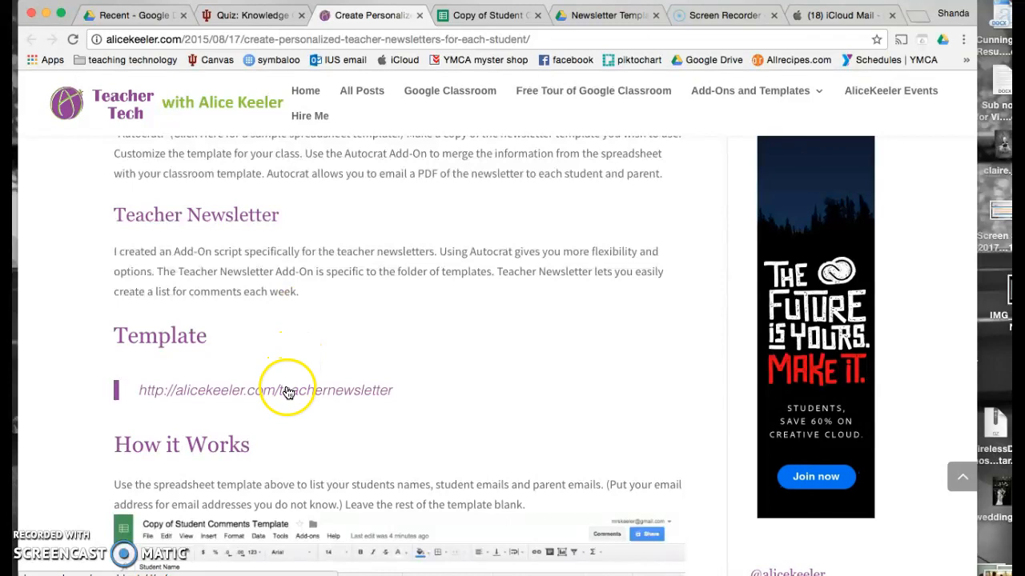
{"action": "left_click", "coordinate": [288, 392]}
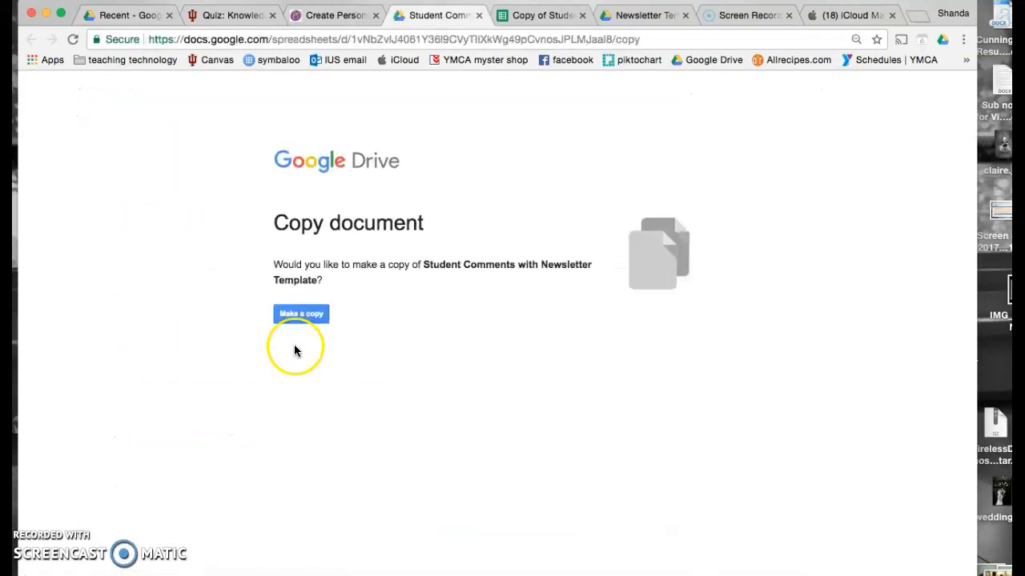
{"action": "left_click", "coordinate": [296, 316]}
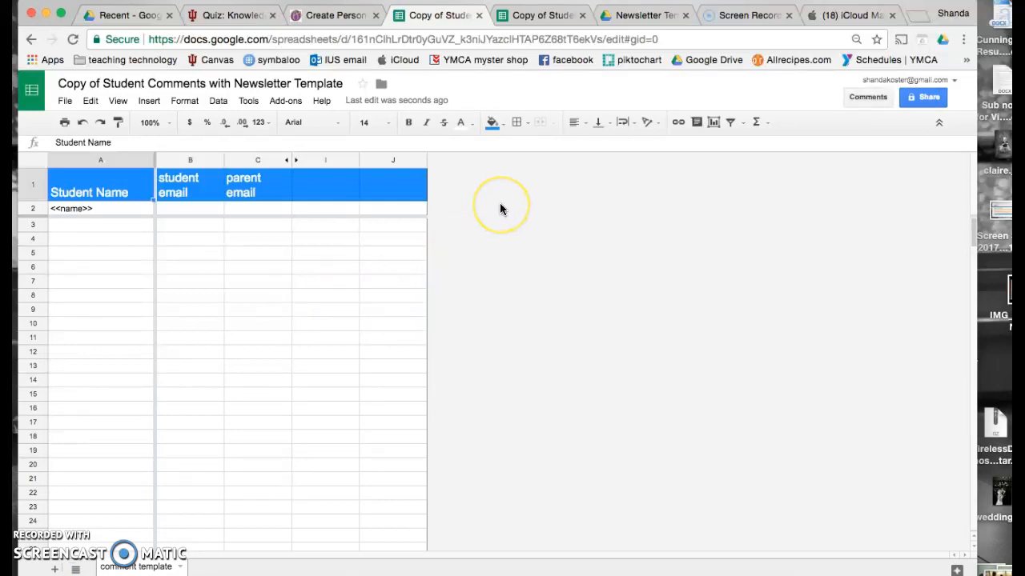
- Unhide columns D–H, close the Autocrat copy, and select cell A3 in the template copy
{"action": "left_click", "coordinate": [295, 160]}
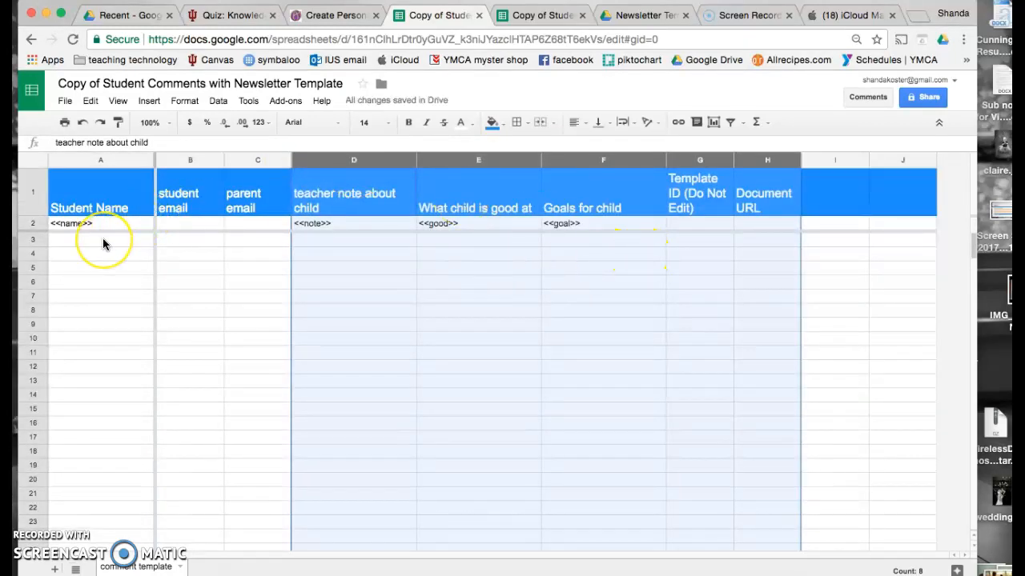
{"action": "left_click", "coordinate": [544, 15]}
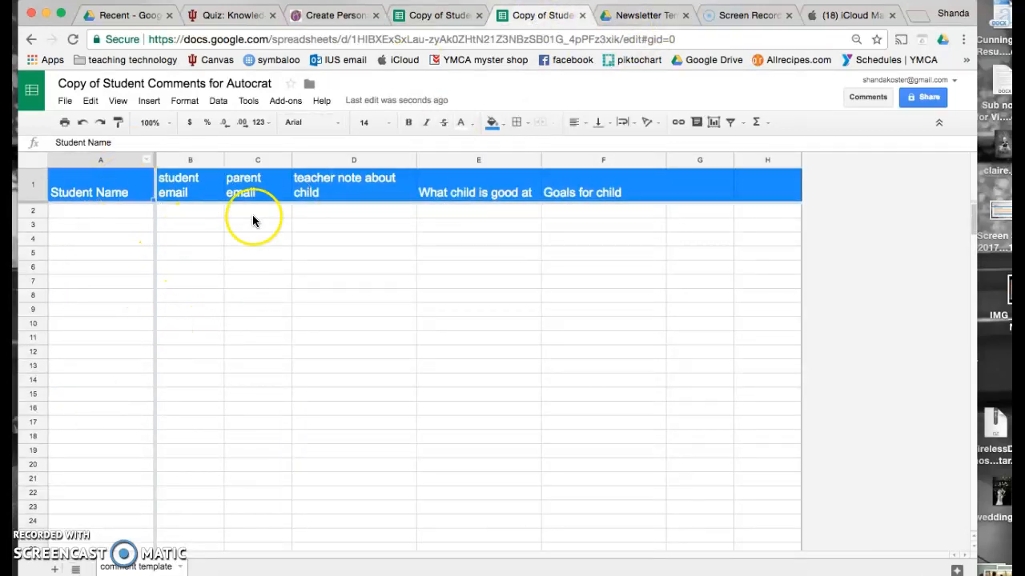
{"action": "left_click", "coordinate": [582, 16]}
{"action": "left_click", "coordinate": [465, 15]}
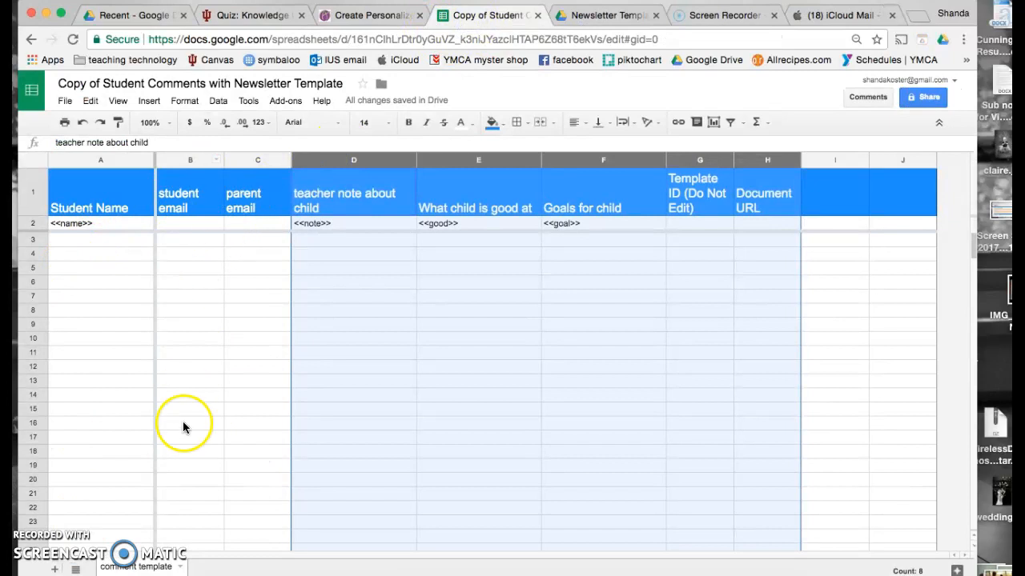
{"action": "left_click", "coordinate": [93, 243]}
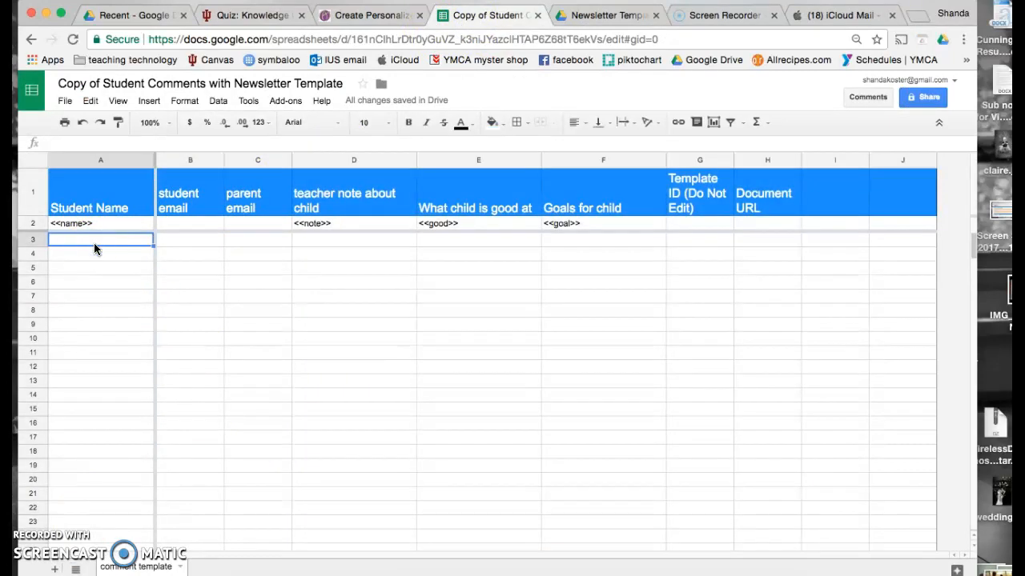
{"action": "left_click", "coordinate": [91, 236]}
- Enter the student's first name in A3, the student's e-mail in B3, and the parent's e-mail in C3
{"action": "double_click", "coordinate": [92, 237]}
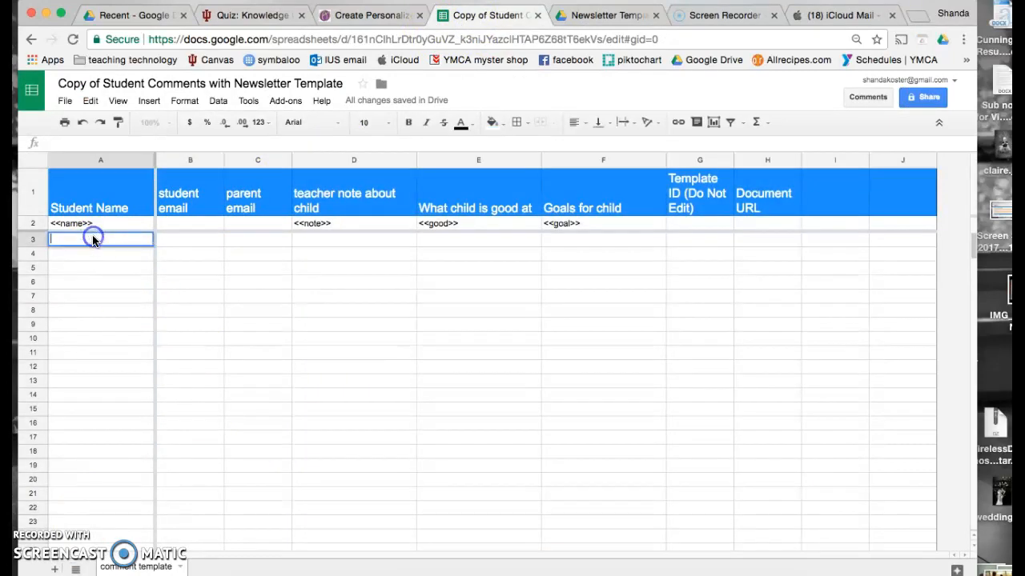
{"action": "type", "text": "Shana"}
{"action": "key", "text": "BackSpace"}
{"action": "type", "text": "da"}
{"action": "key", "text": "Tab"}
{"action": "key", "text": "Tab"}
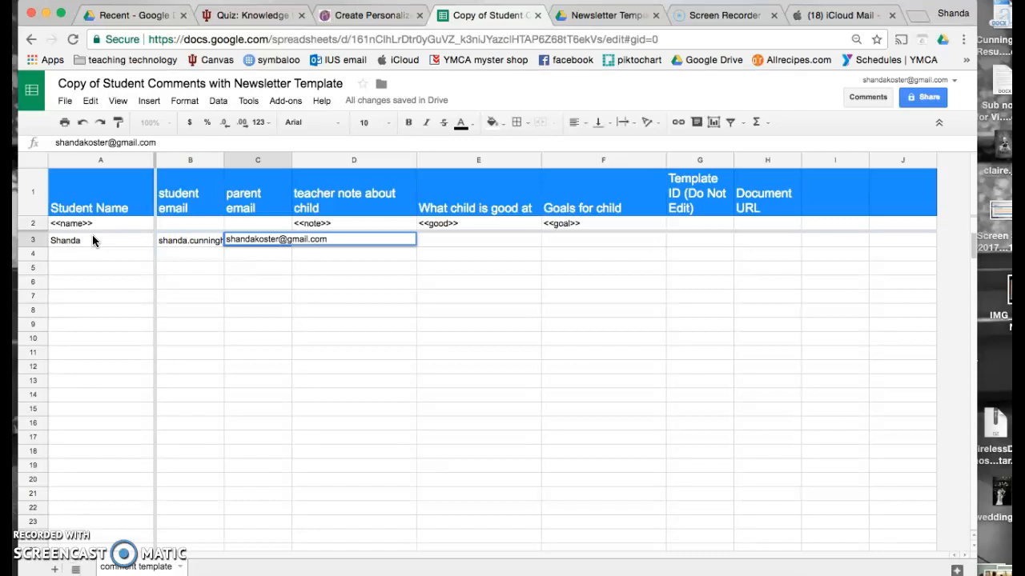
{"action": "key", "text": "Return"}
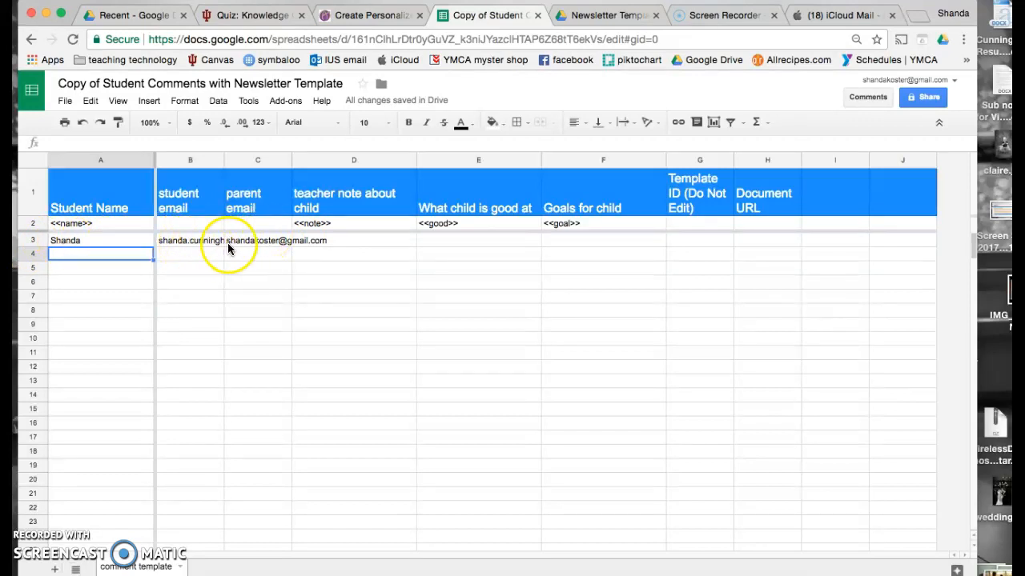
- Read the post's How it Works, Add-On and Sidebar instructions, then return to the spreadsheet copy
{"action": "left_click", "coordinate": [349, 23]}
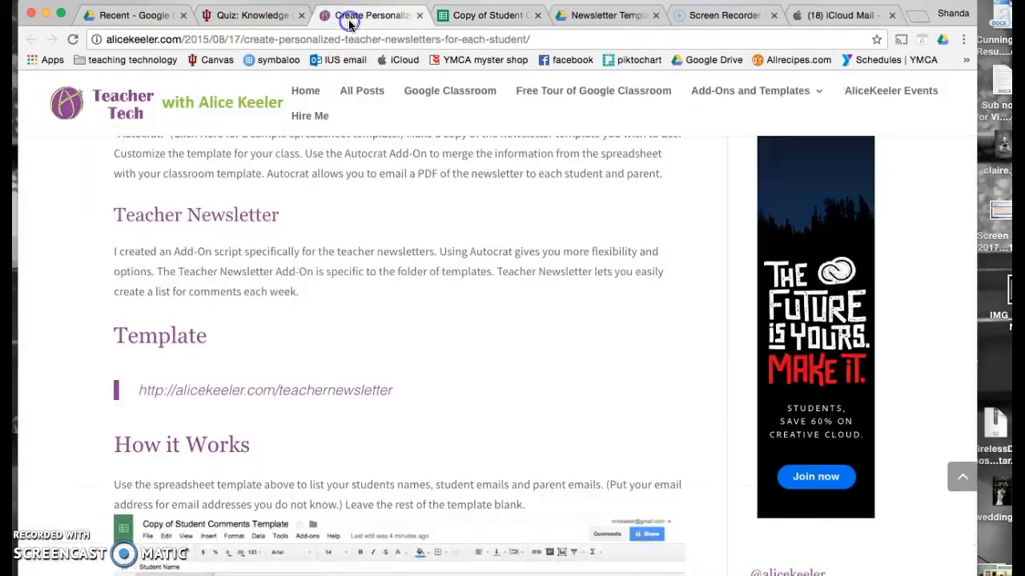
{"action": "scroll", "coordinate": [313, 313], "scroll_direction": "down", "scroll_amount": 3}
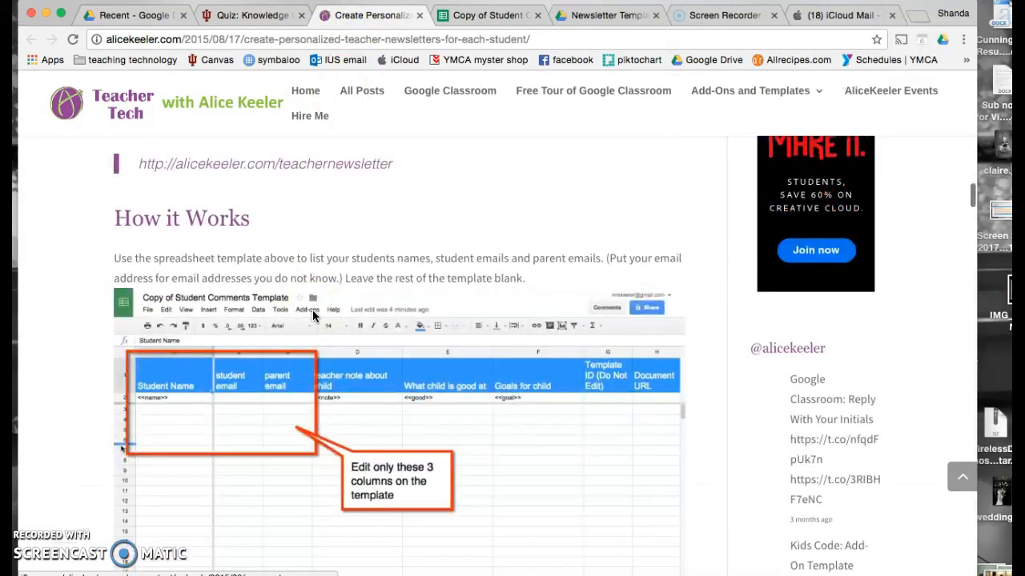
{"action": "scroll", "coordinate": [313, 316], "scroll_direction": "down", "scroll_amount": 1}
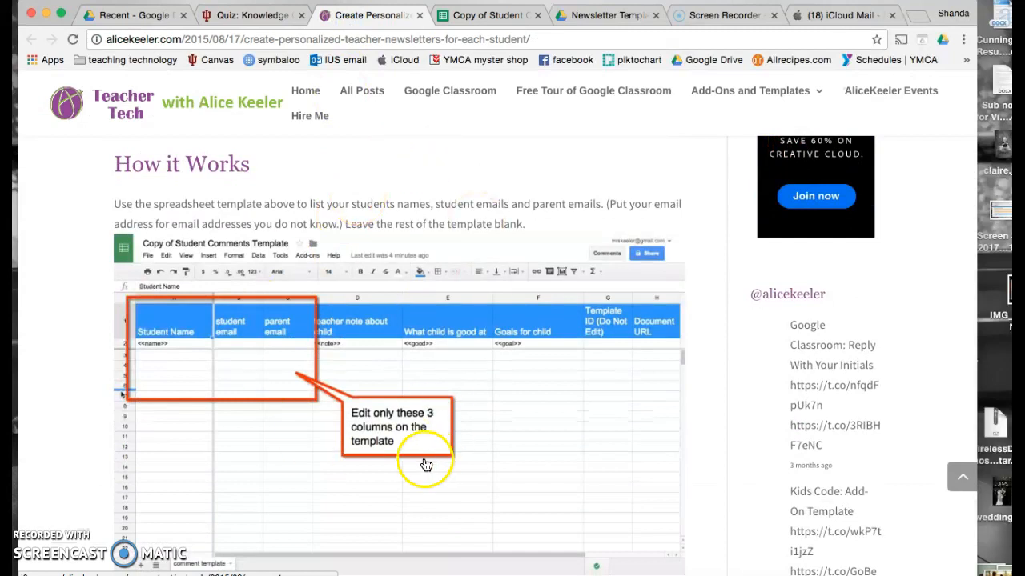
{"action": "scroll", "coordinate": [401, 465], "scroll_direction": "down", "scroll_amount": 2}
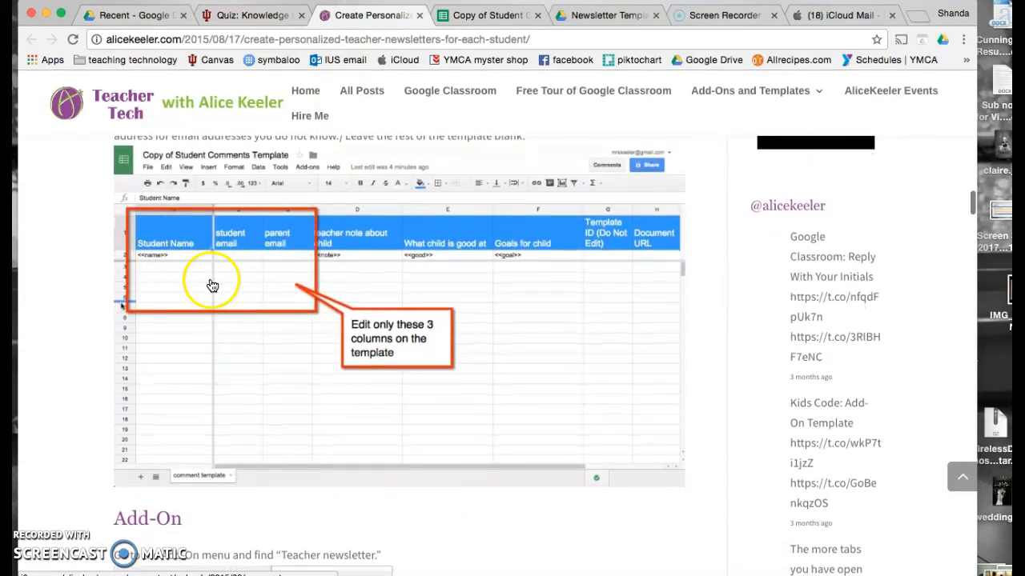
{"action": "scroll", "coordinate": [256, 318], "scroll_direction": "down", "scroll_amount": 8}
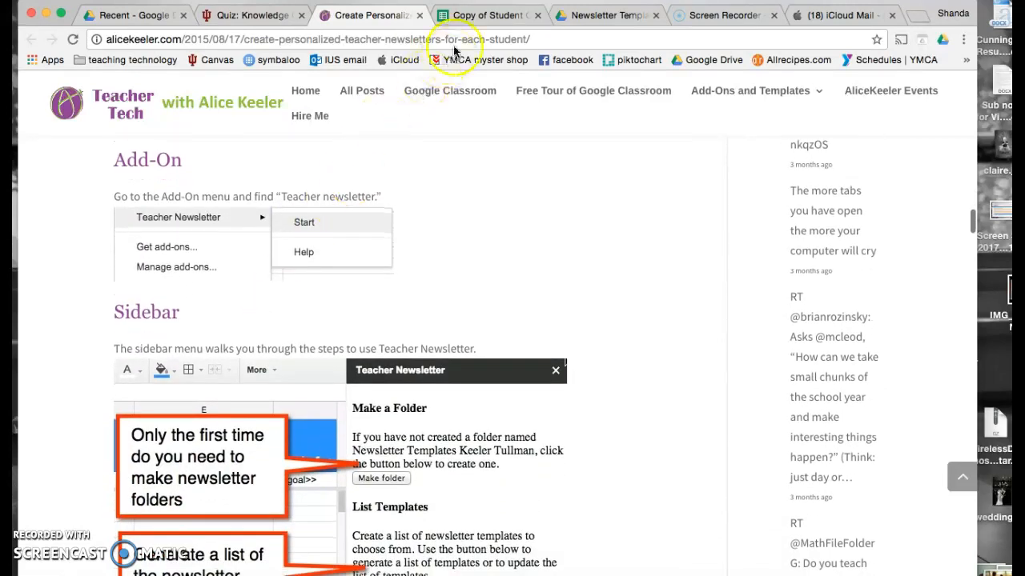
{"action": "left_click", "coordinate": [471, 15]}
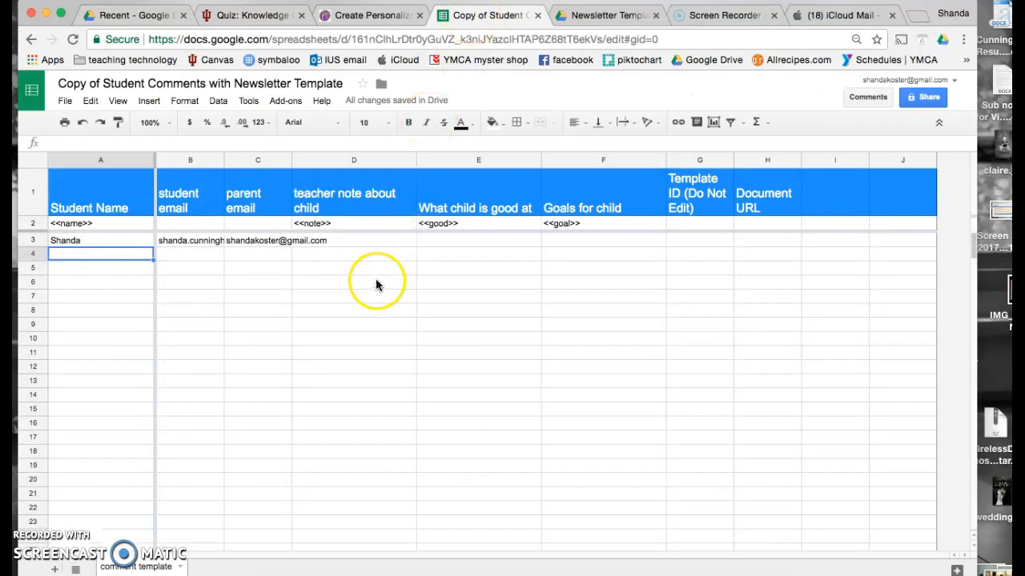
- Start the Teacher Newsletter add-on and begin authorizing it with the teacher's Google account
{"action": "left_click", "coordinate": [279, 102]}
{"action": "mouse_move", "coordinate": [290, 149]}
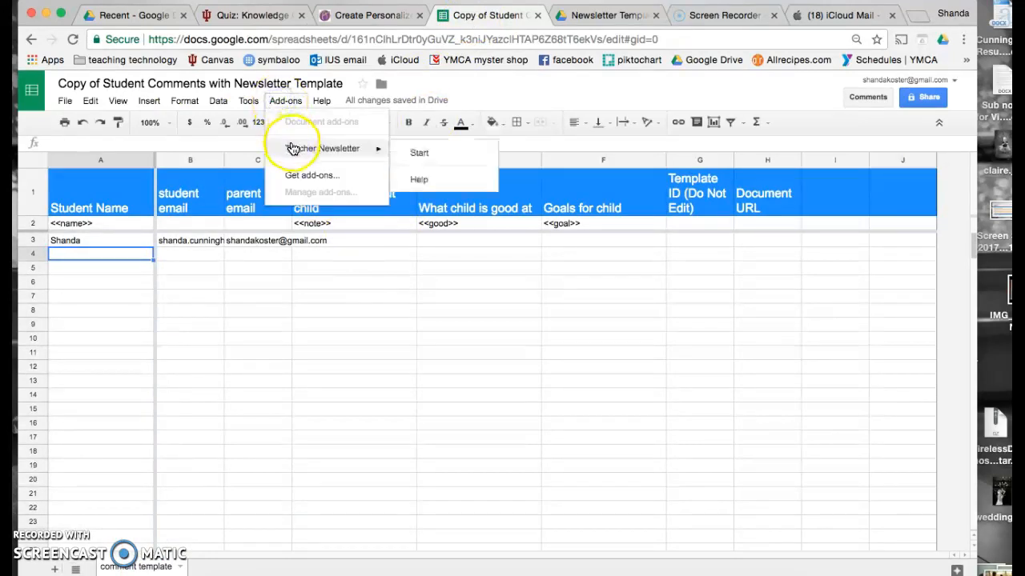
{"action": "left_click", "coordinate": [417, 154]}
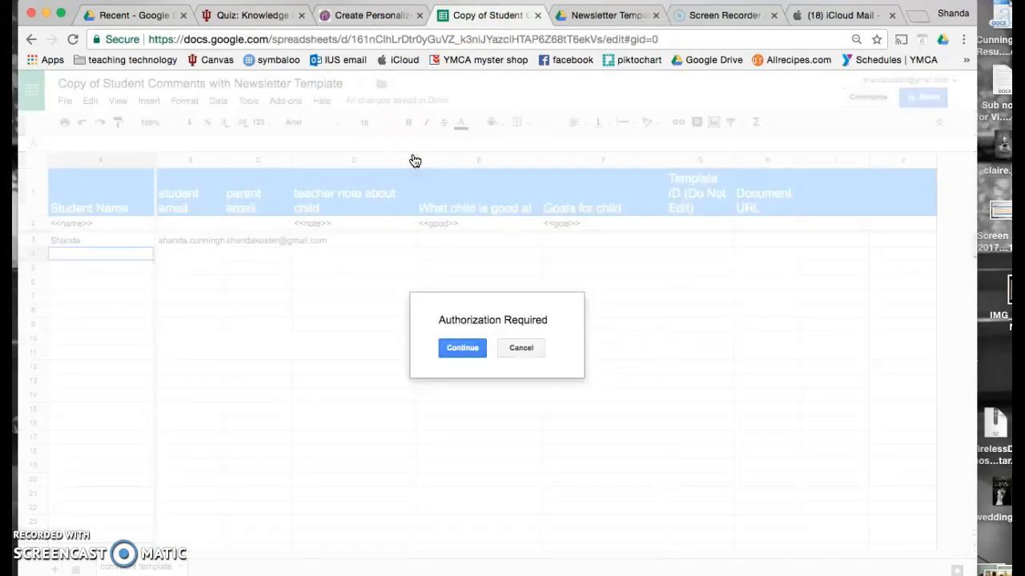
{"action": "left_click", "coordinate": [465, 347]}
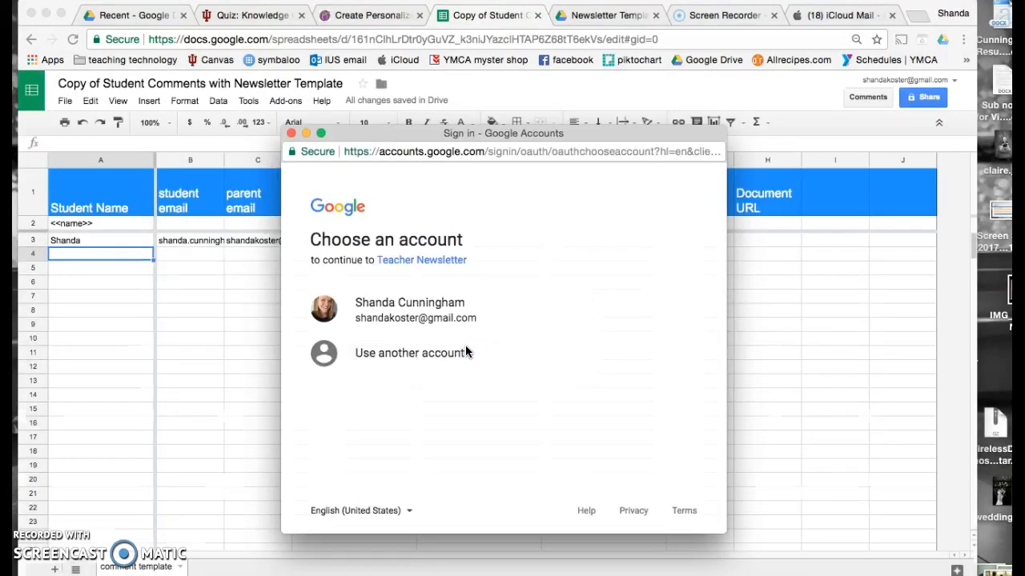
{"action": "left_click", "coordinate": [441, 318]}
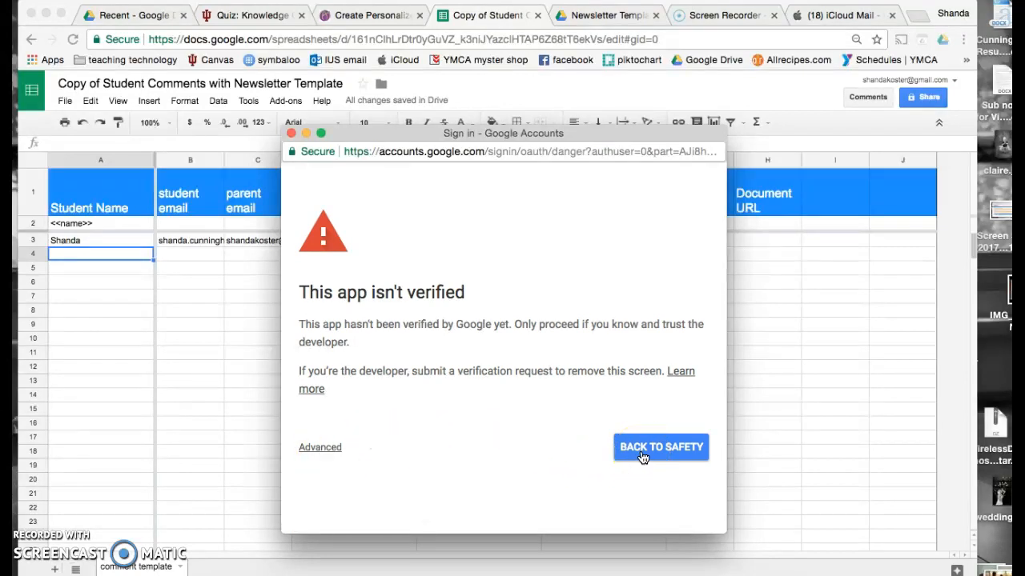
- Get past the unverified-app warning by confirming 'continue', then allow Teacher Newsletter account access
{"action": "left_click", "coordinate": [328, 451]}
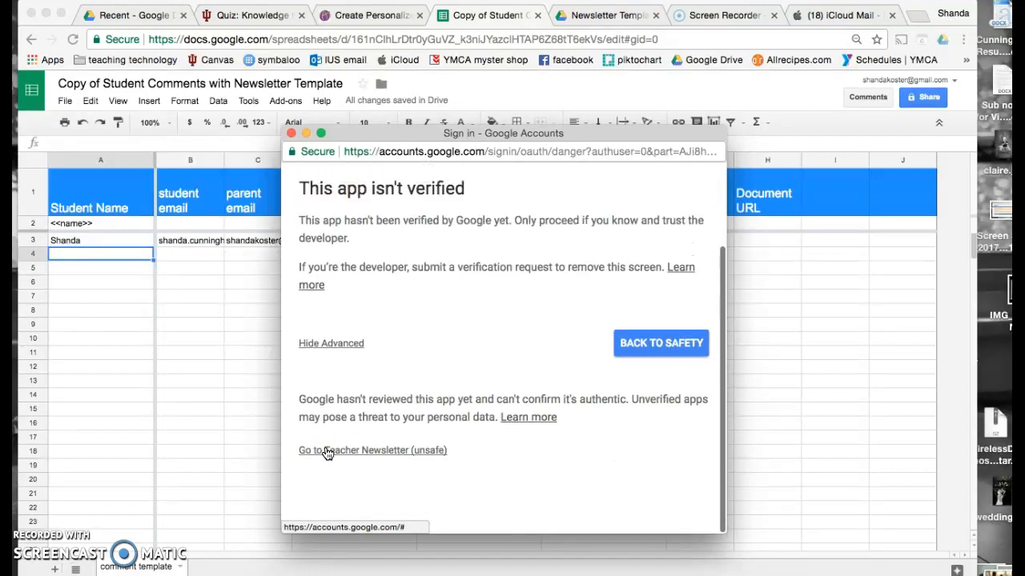
{"action": "left_click", "coordinate": [365, 458]}
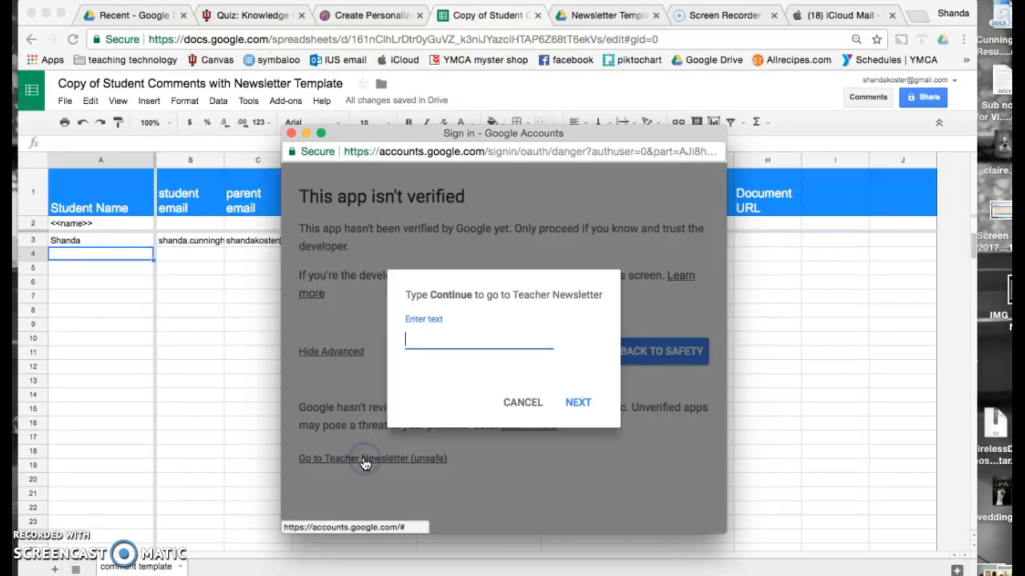
{"action": "type", "text": "continue"}
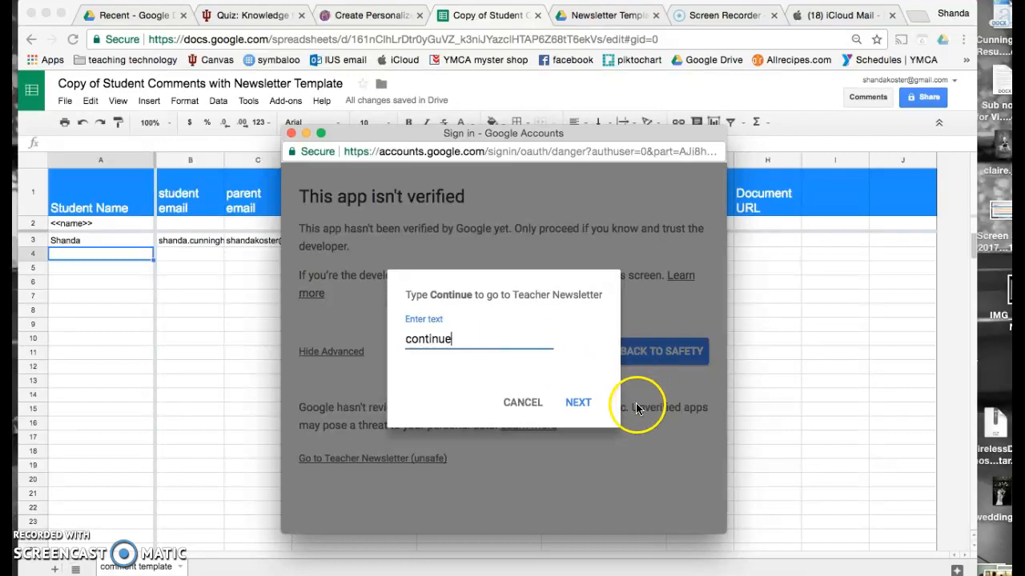
{"action": "left_click", "coordinate": [580, 404]}
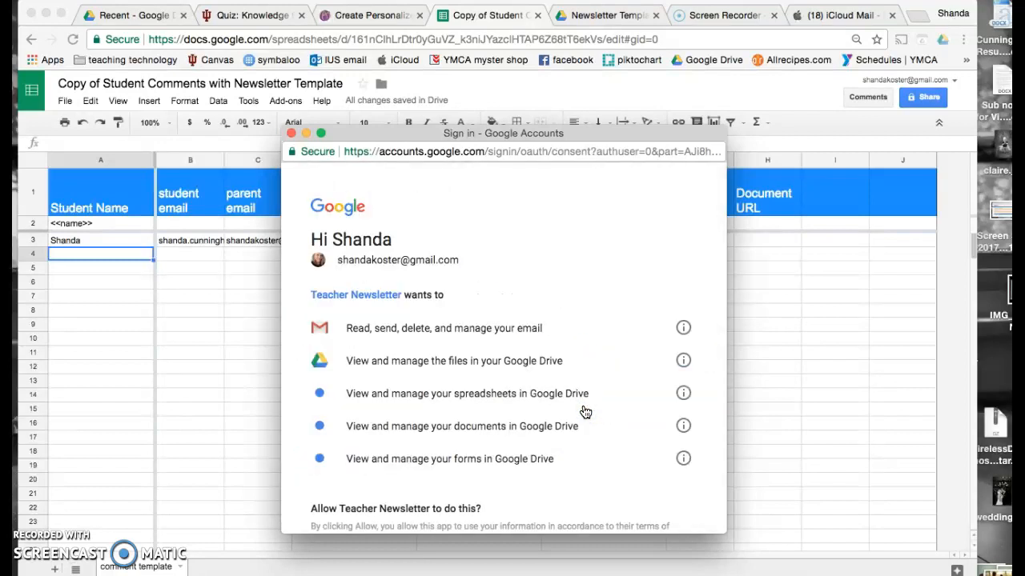
{"action": "scroll", "coordinate": [585, 412], "scroll_direction": "down", "scroll_amount": 5}
{"action": "left_click", "coordinate": [675, 448]}
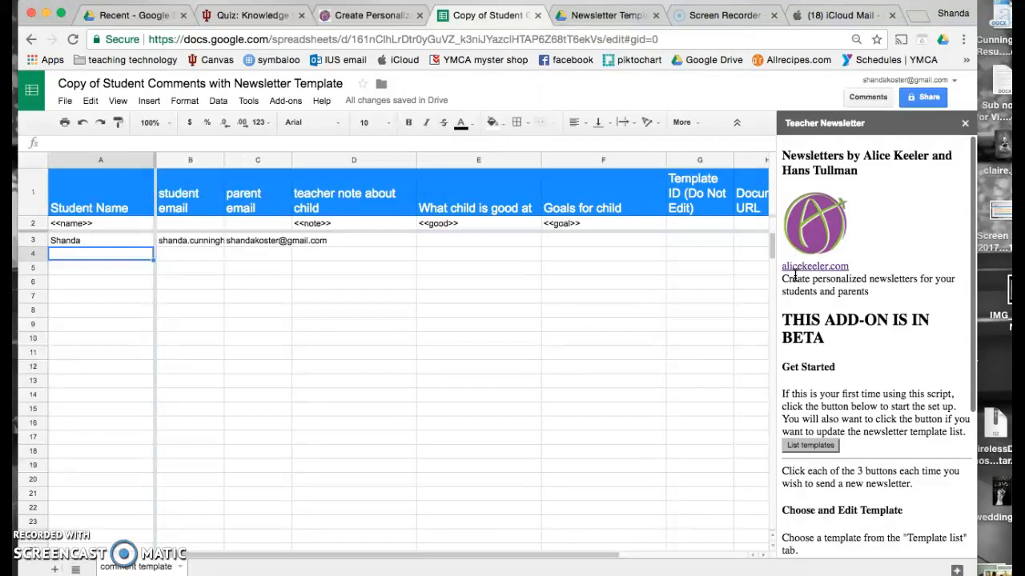
- Show the sidebar's folder and template-list setup, then try making the newsletter template folder, which already exists
{"action": "scroll", "coordinate": [795, 274], "scroll_direction": "down", "scroll_amount": 5}
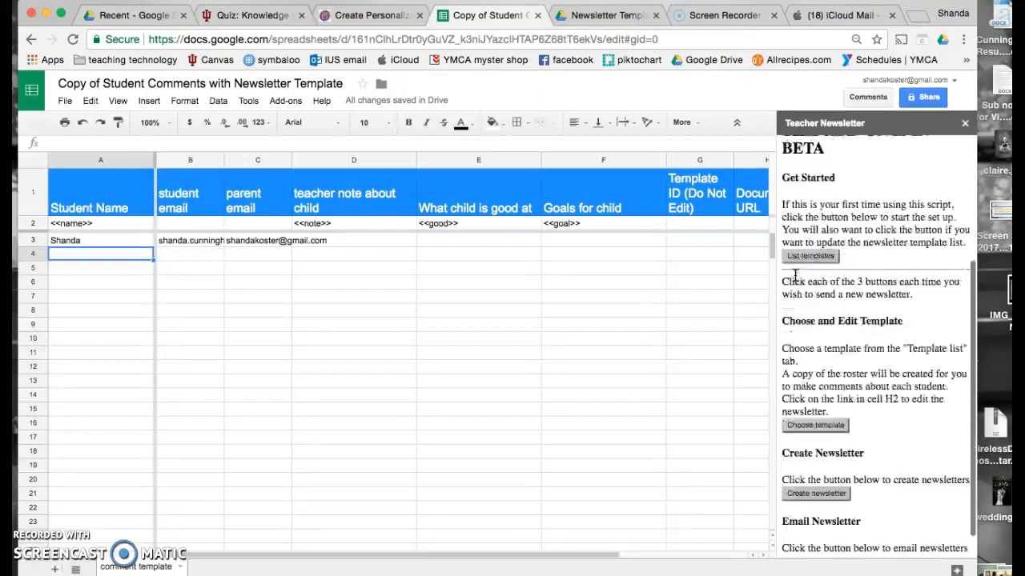
{"action": "left_click", "coordinate": [808, 248]}
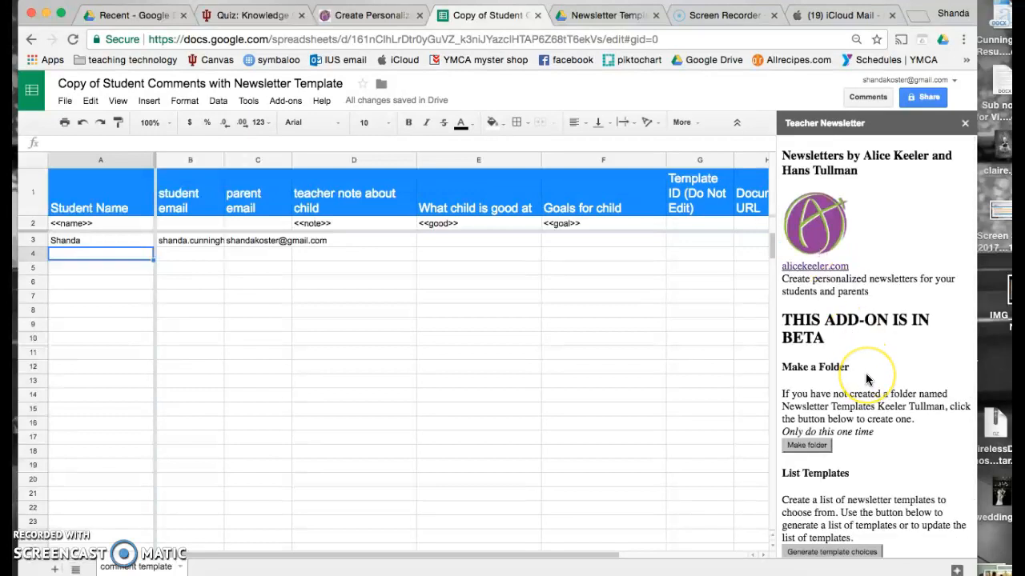
{"action": "scroll", "coordinate": [866, 380], "scroll_direction": "down", "scroll_amount": 2}
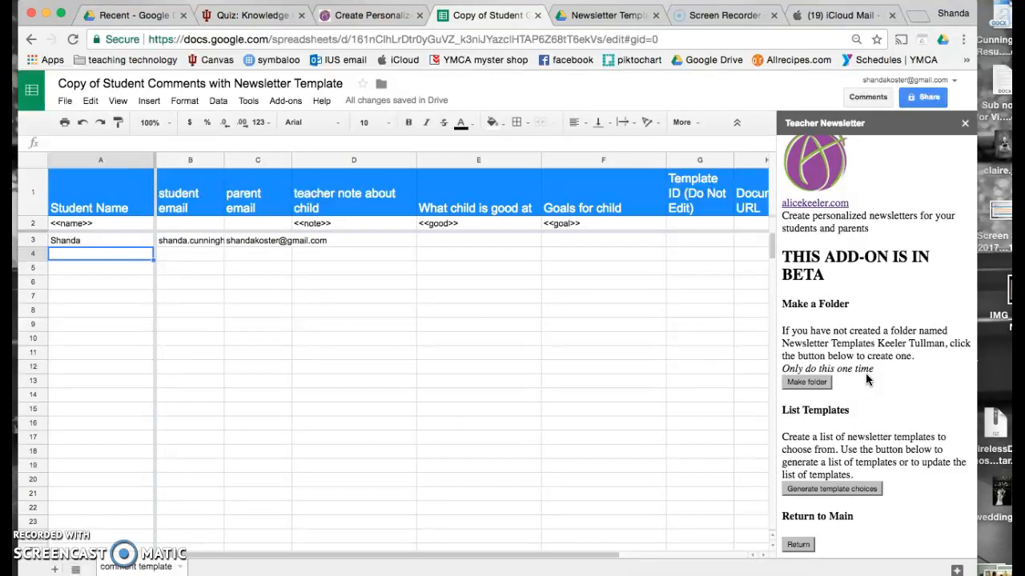
{"action": "left_click", "coordinate": [805, 384]}
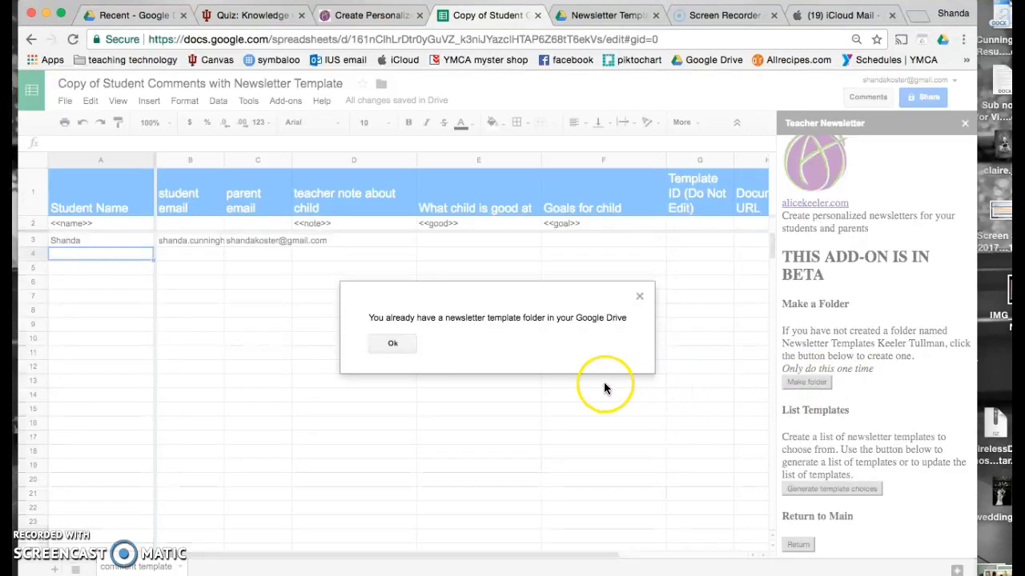
{"action": "left_click", "coordinate": [388, 344]}
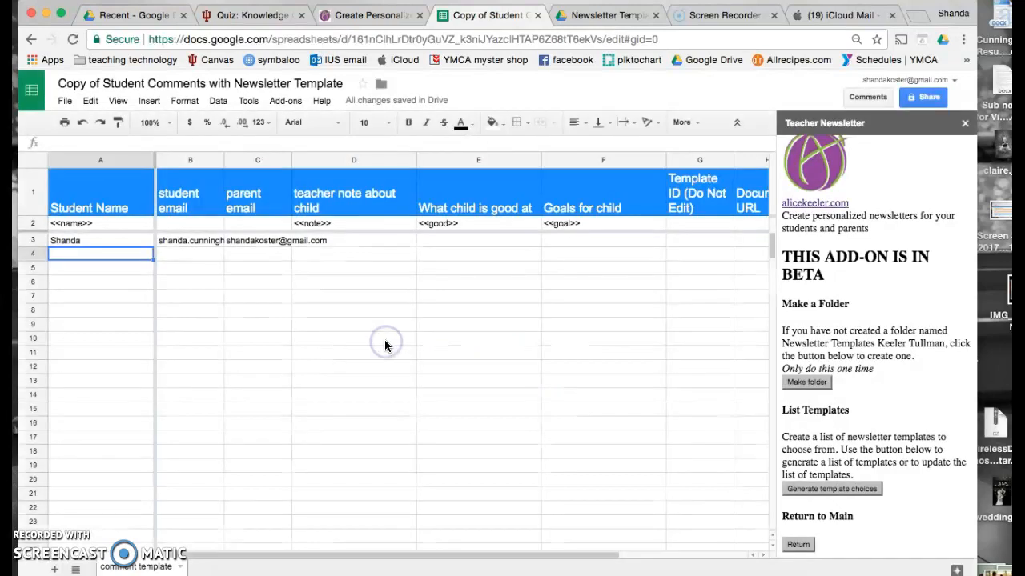
{"action": "left_click", "coordinate": [807, 384]}
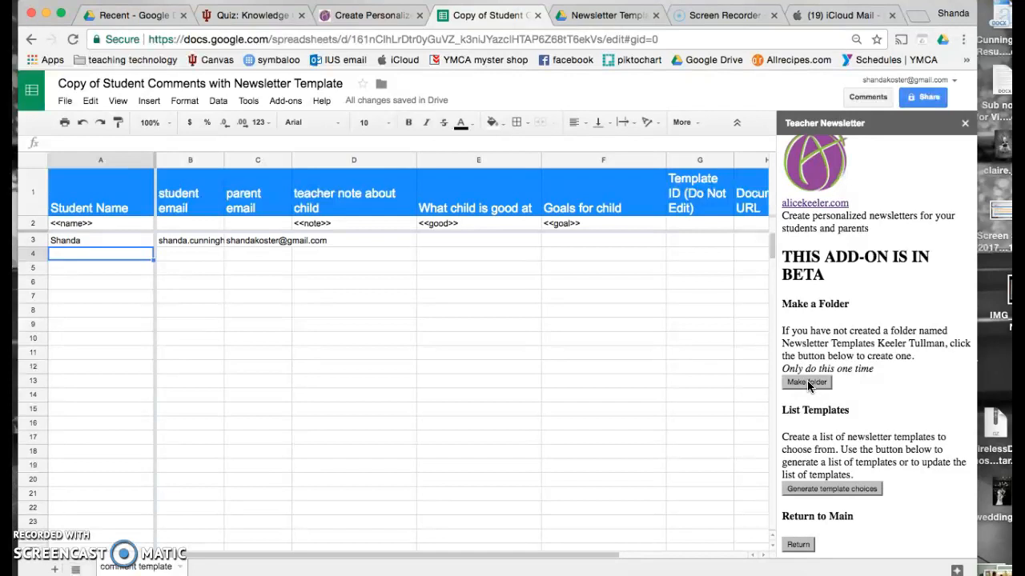
- Generate the Template List sheet of newsletter templates and preview the #010 template from cell C6
{"action": "left_click", "coordinate": [832, 490]}
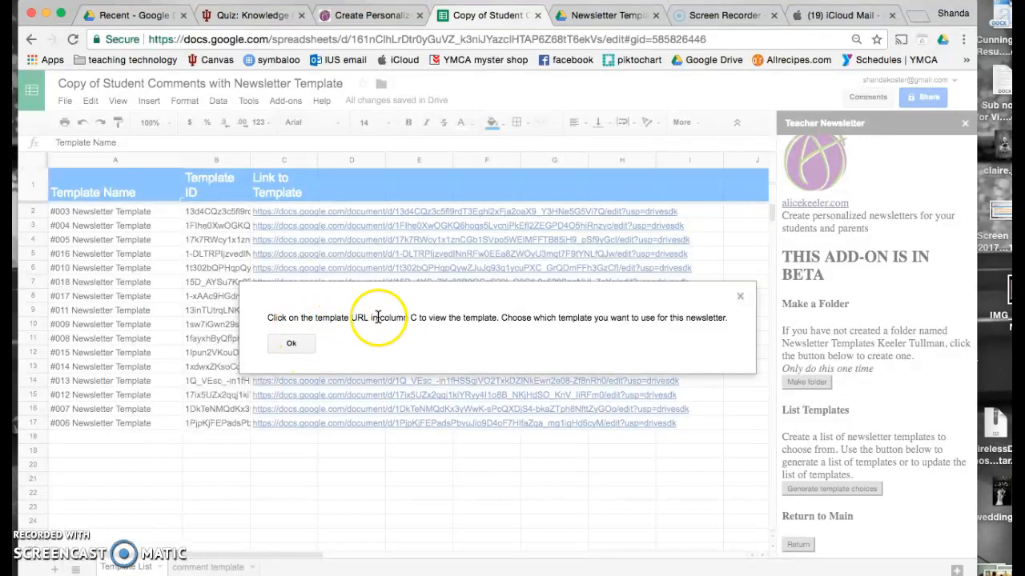
{"action": "left_click", "coordinate": [292, 343]}
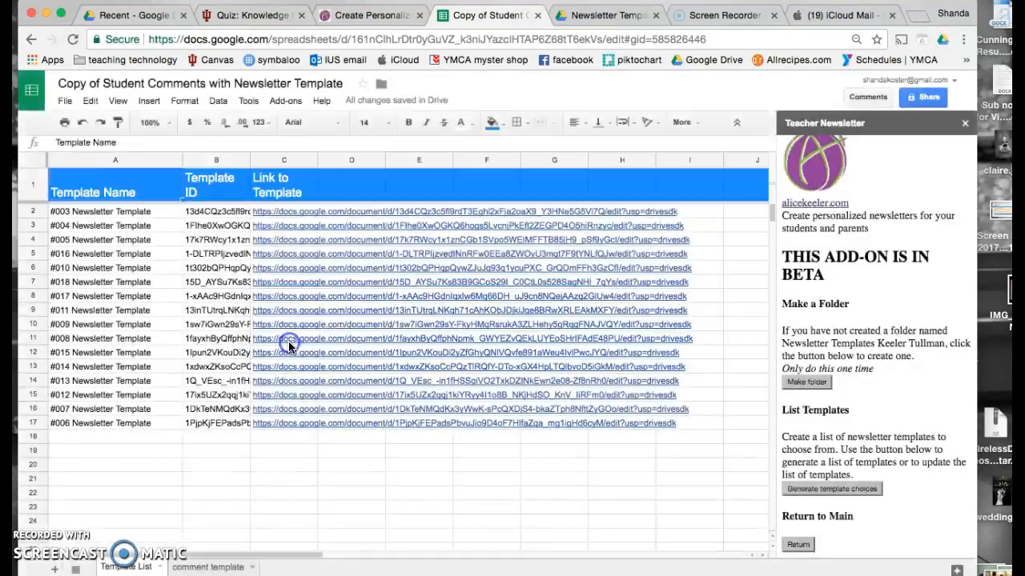
{"action": "left_click", "coordinate": [530, 281]}
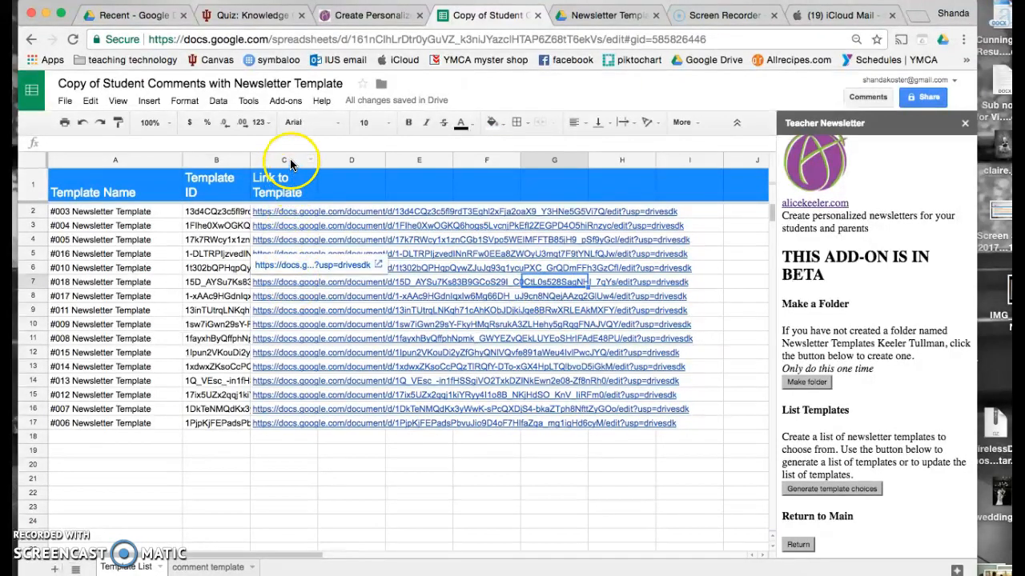
{"action": "left_click", "coordinate": [295, 268]}
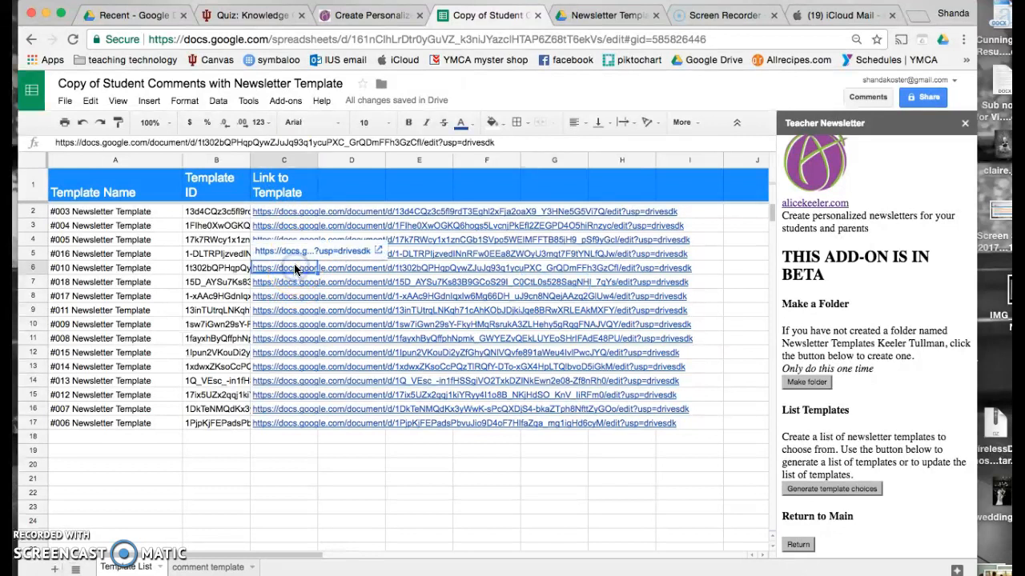
{"action": "left_click", "coordinate": [294, 253]}
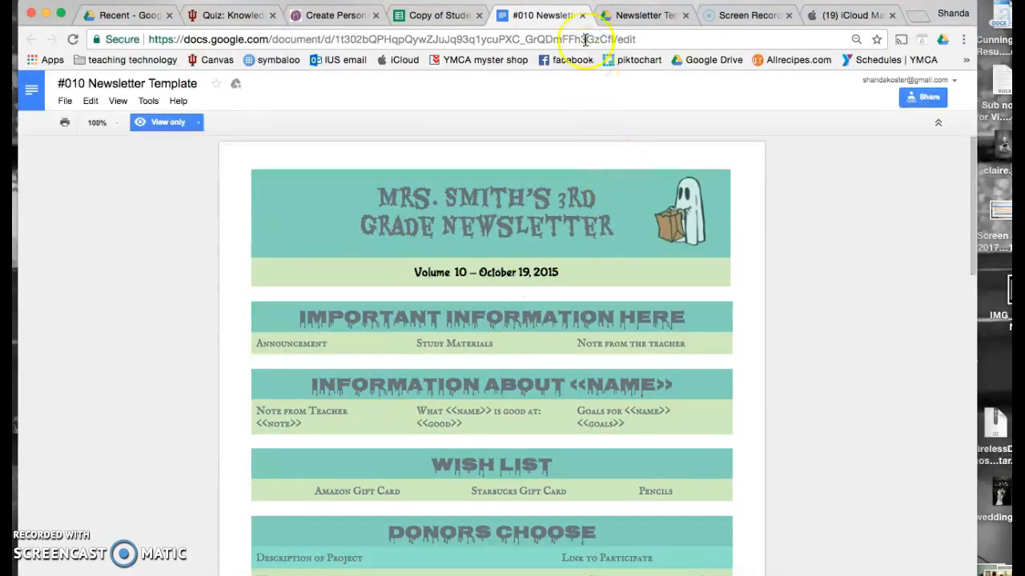
- Close the #010 preview, then open and close the #012 Newsletter Template from row 15
{"action": "left_click", "coordinate": [581, 15]}
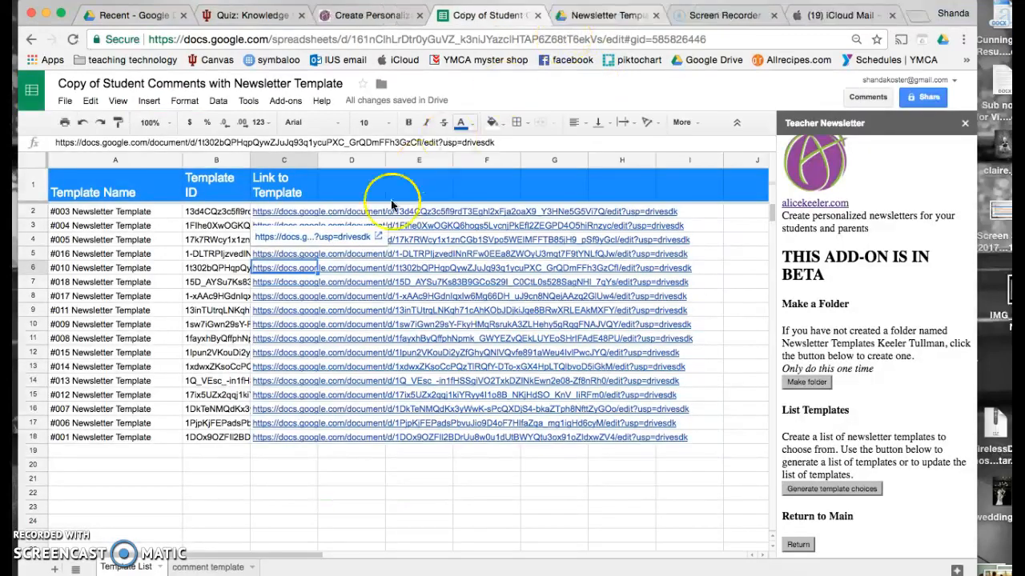
{"action": "left_click", "coordinate": [290, 398]}
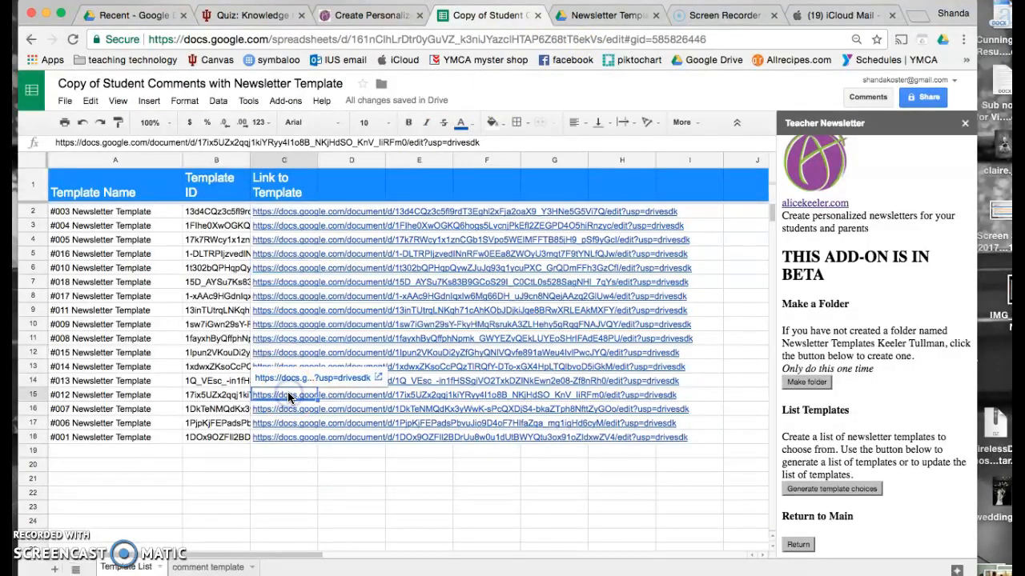
{"action": "left_click", "coordinate": [290, 380]}
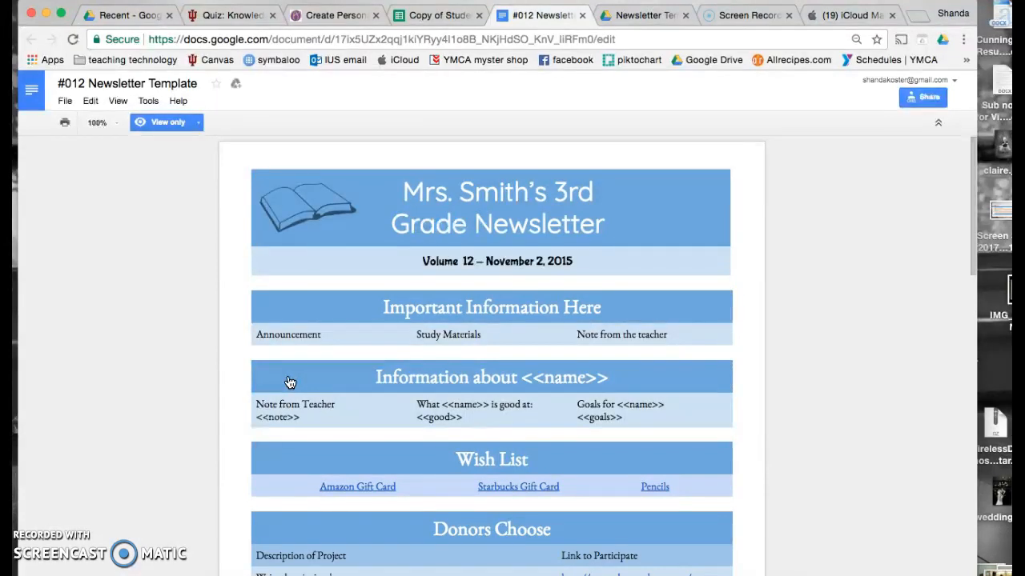
{"action": "left_click", "coordinate": [583, 17]}
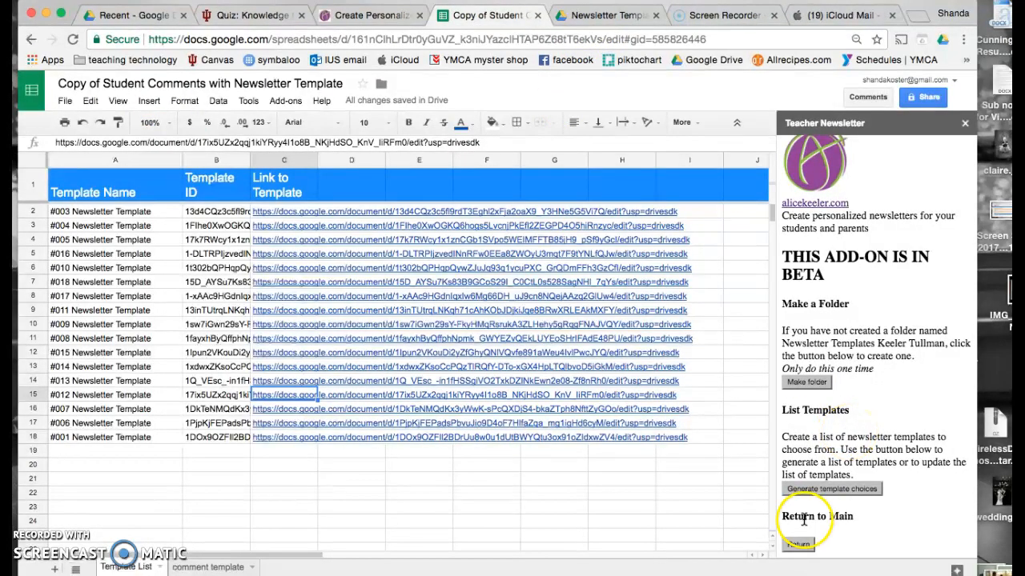
- Choose the template in row 6 for the new newsletter edition
{"action": "left_click", "coordinate": [798, 545]}
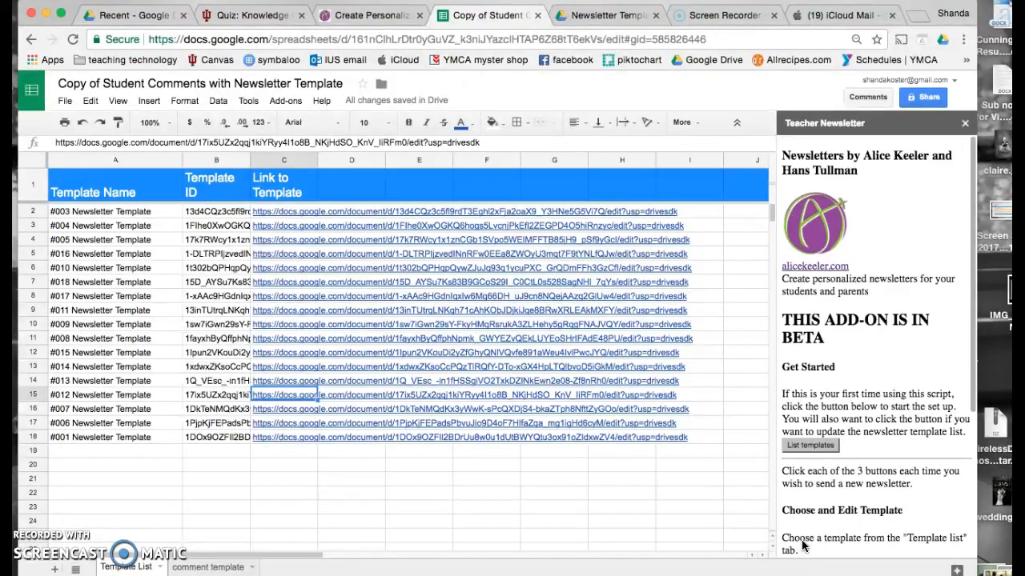
{"action": "scroll", "coordinate": [858, 396], "scroll_direction": "down", "scroll_amount": 5}
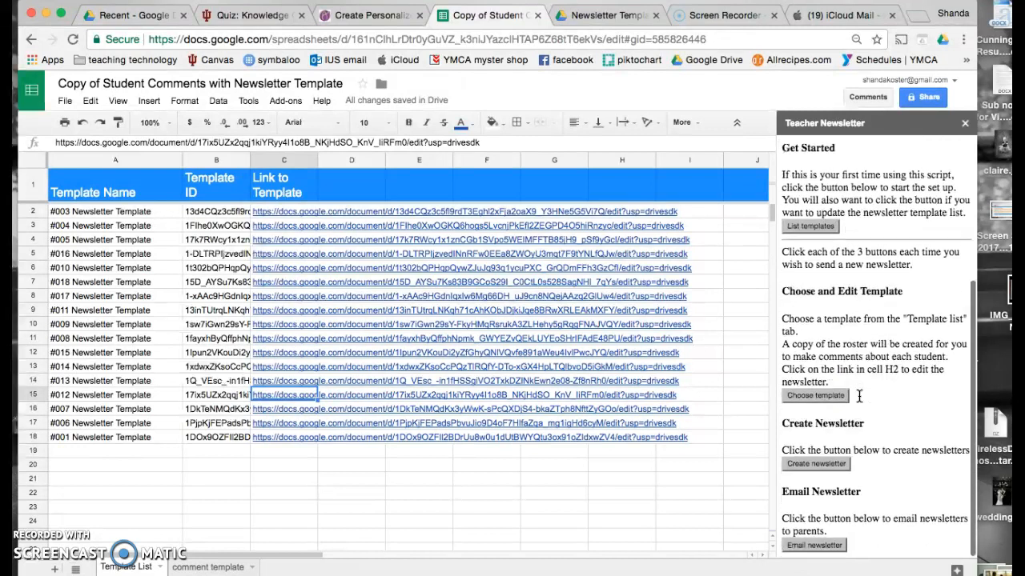
{"action": "left_click", "coordinate": [831, 397]}
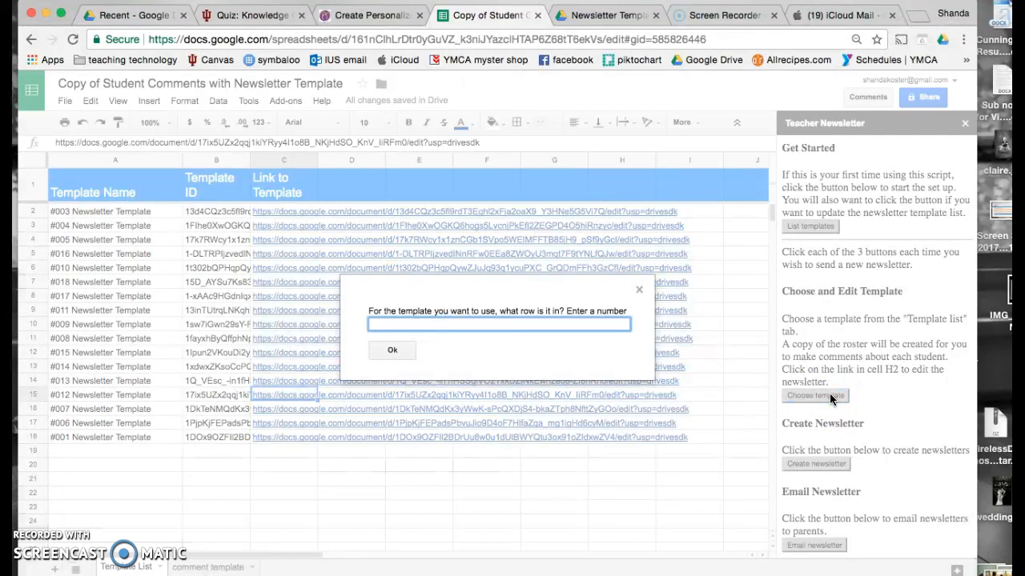
{"action": "left_click", "coordinate": [431, 324]}
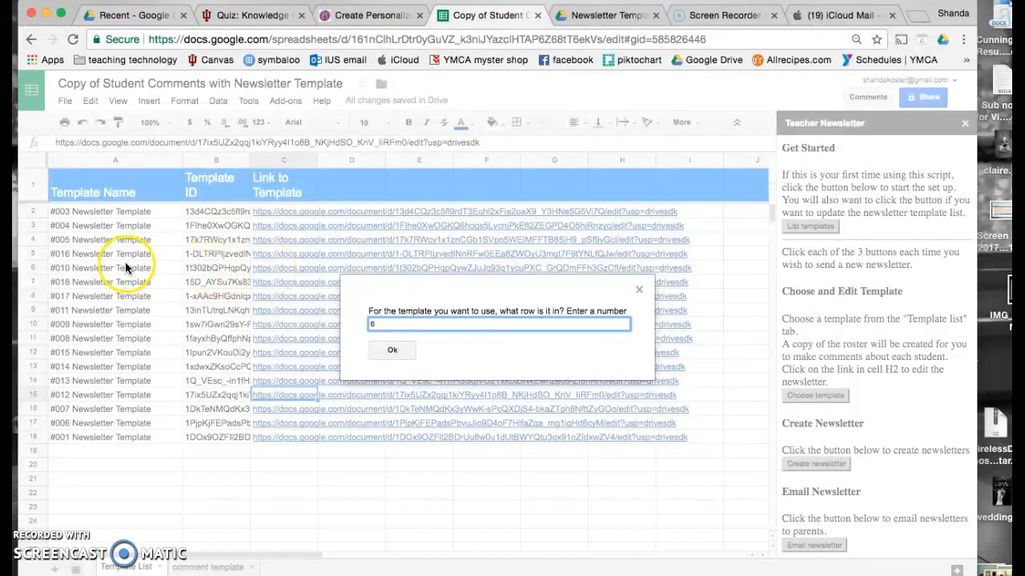
{"action": "left_click", "coordinate": [393, 347]}
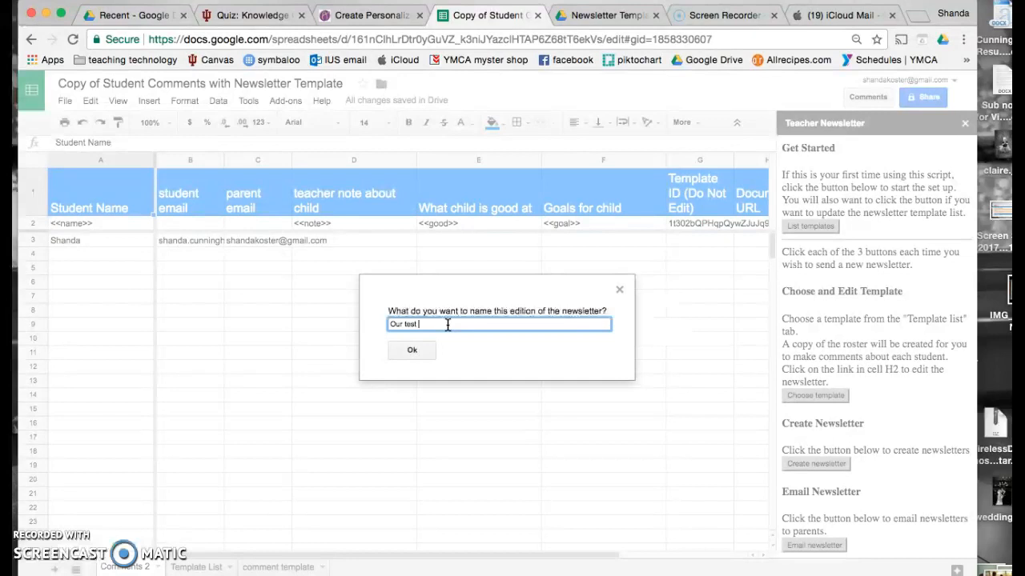
- Name the edition 'Our test' and widen the parent email column C
{"action": "left_click", "coordinate": [412, 350]}
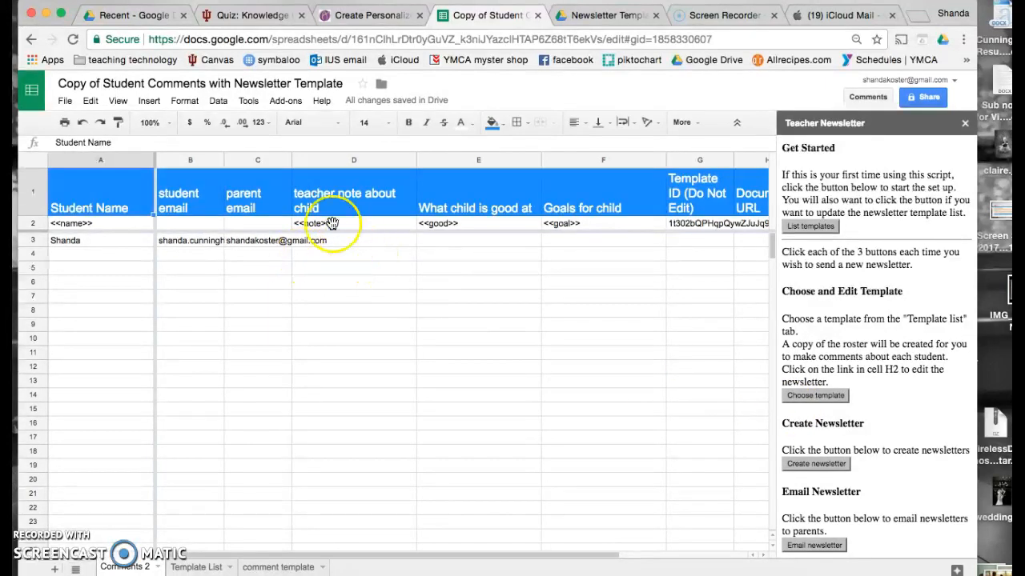
{"action": "left_click_drag", "start_coordinate": [291, 160], "coordinate": [350, 158]}
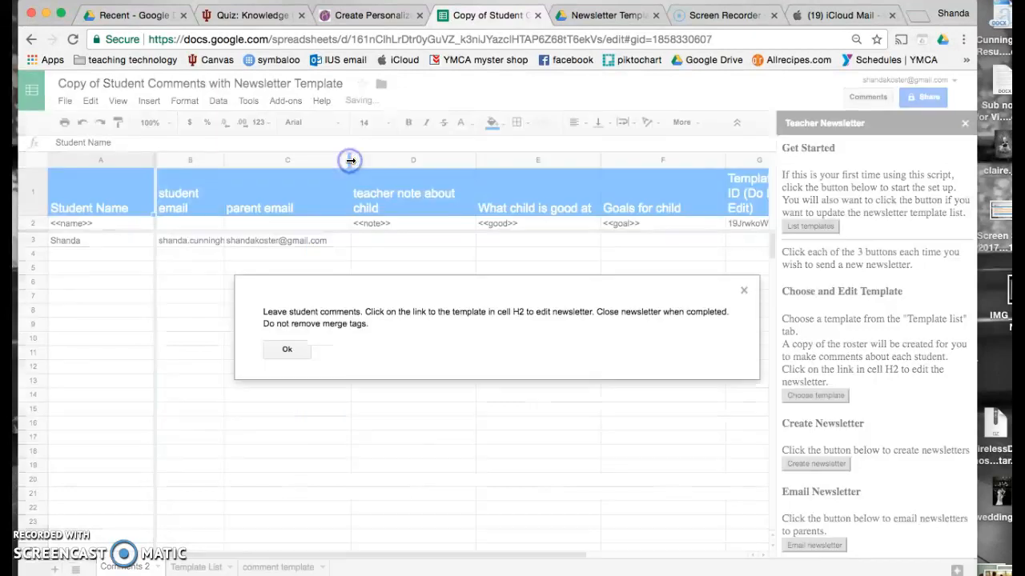
{"action": "left_click", "coordinate": [292, 350]}
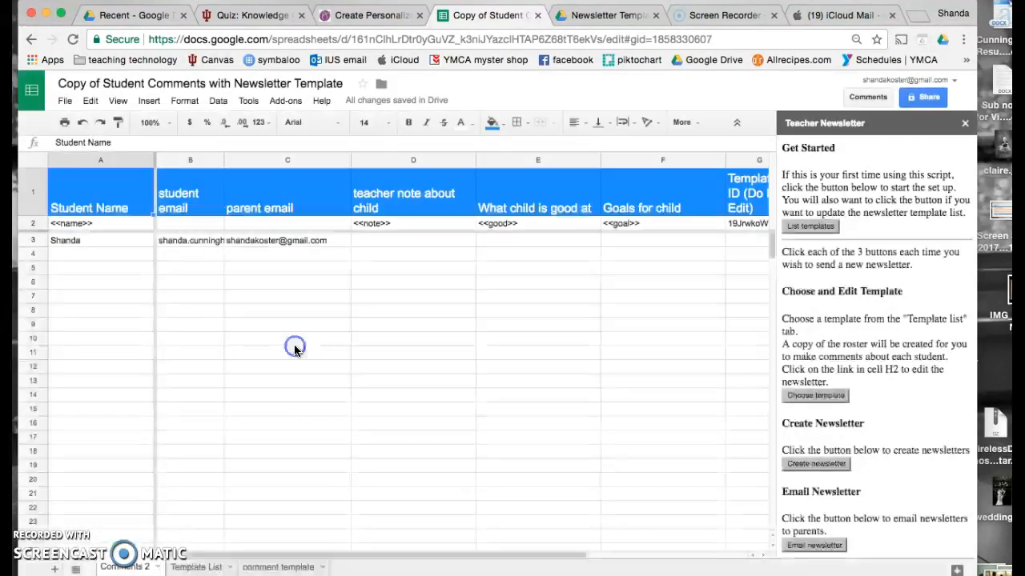
- Fill Shanda's row 3: 'She is doing great', 'saying UM a million times.', 'make a newsletter'
{"action": "left_click", "coordinate": [381, 240]}
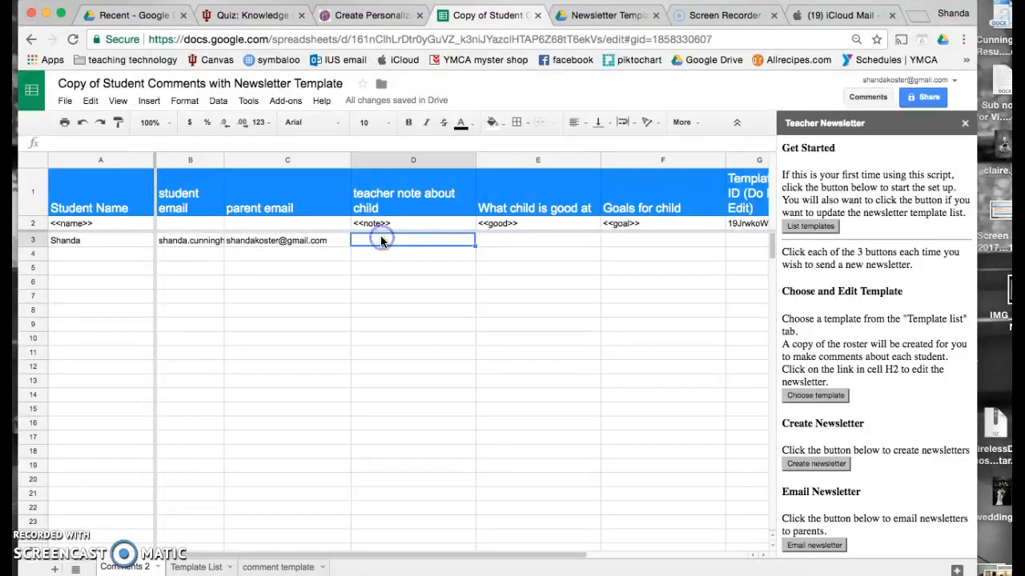
{"action": "double_click", "coordinate": [411, 241]}
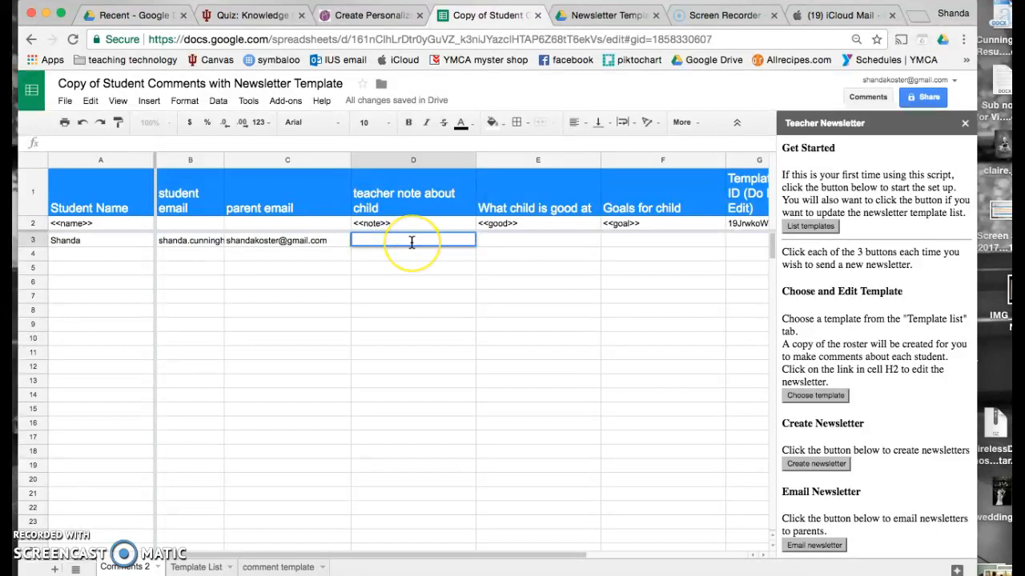
{"action": "type", "text": "She is doing great"}
{"action": "left_click", "coordinate": [498, 239]}
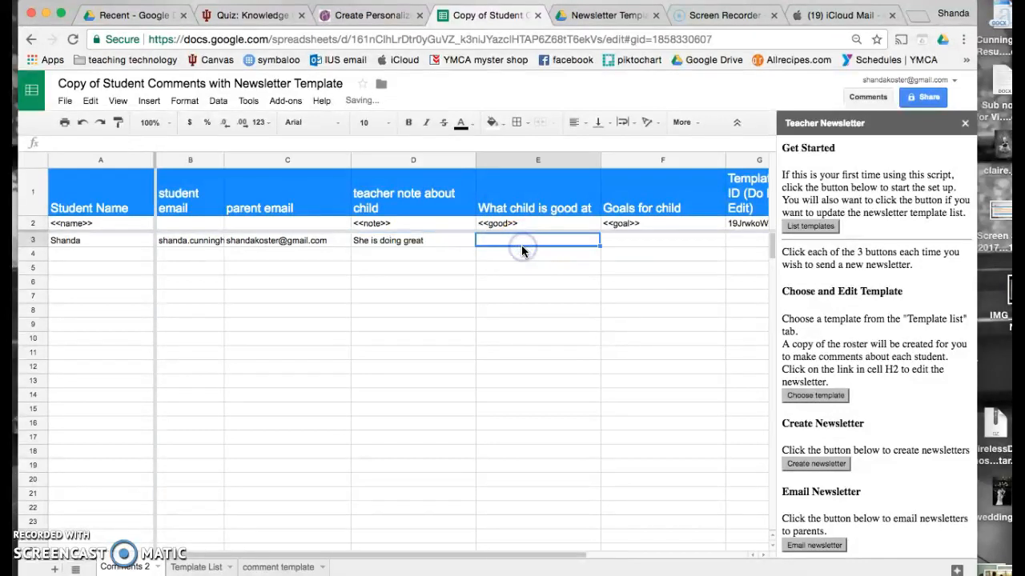
{"action": "double_click", "coordinate": [521, 245]}
{"action": "type", "text": "sayin"}
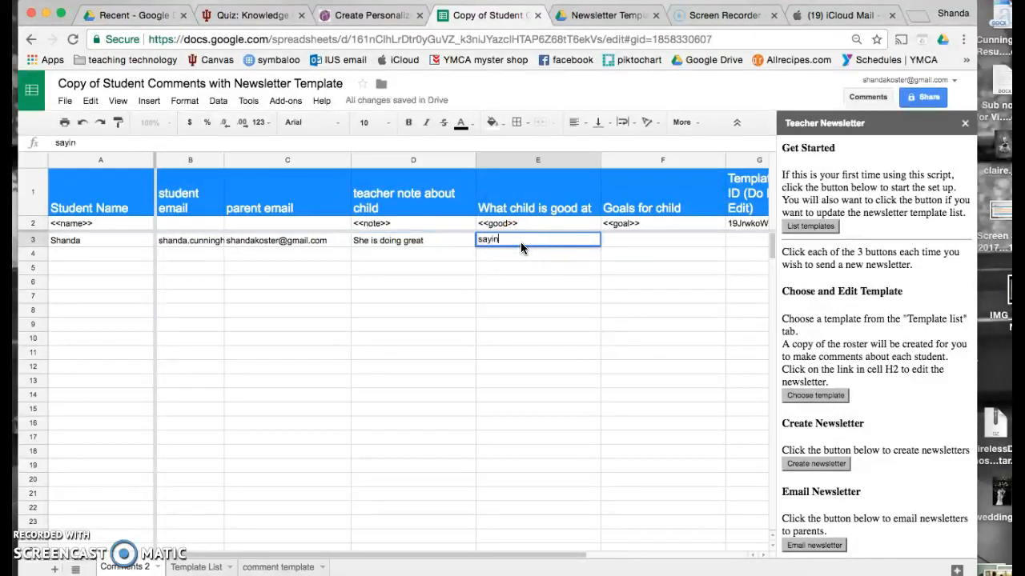
{"action": "type", "text": "g UM a million times."}
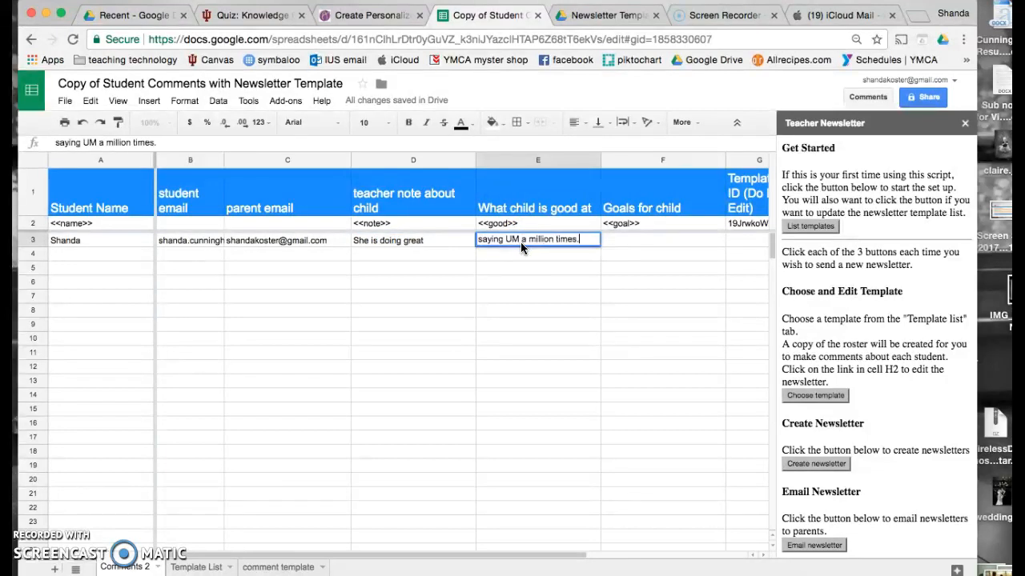
{"action": "double_click", "coordinate": [609, 239]}
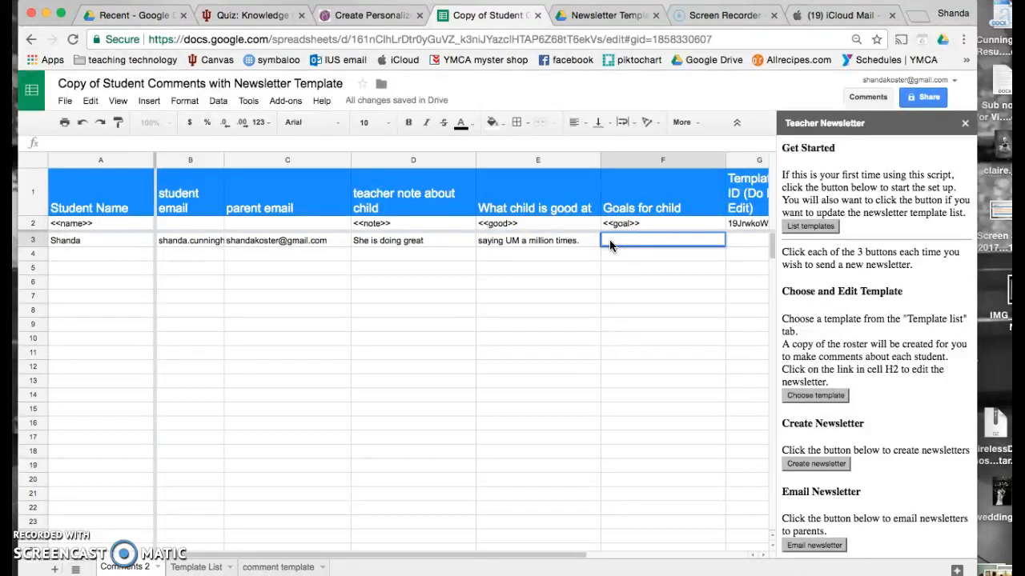
{"action": "type", "text": "make a newsletter"}
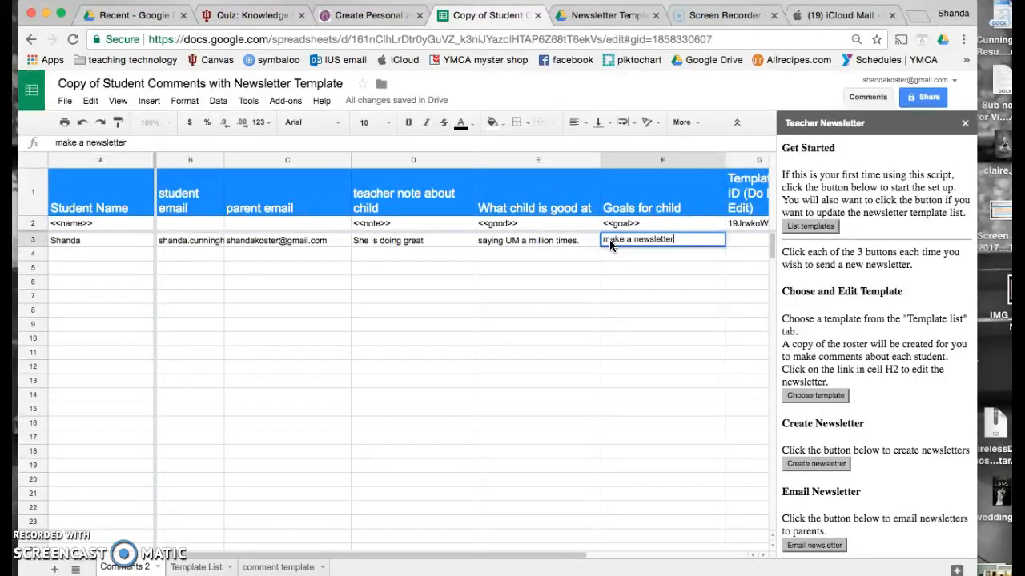
{"action": "left_click", "coordinate": [414, 256]}
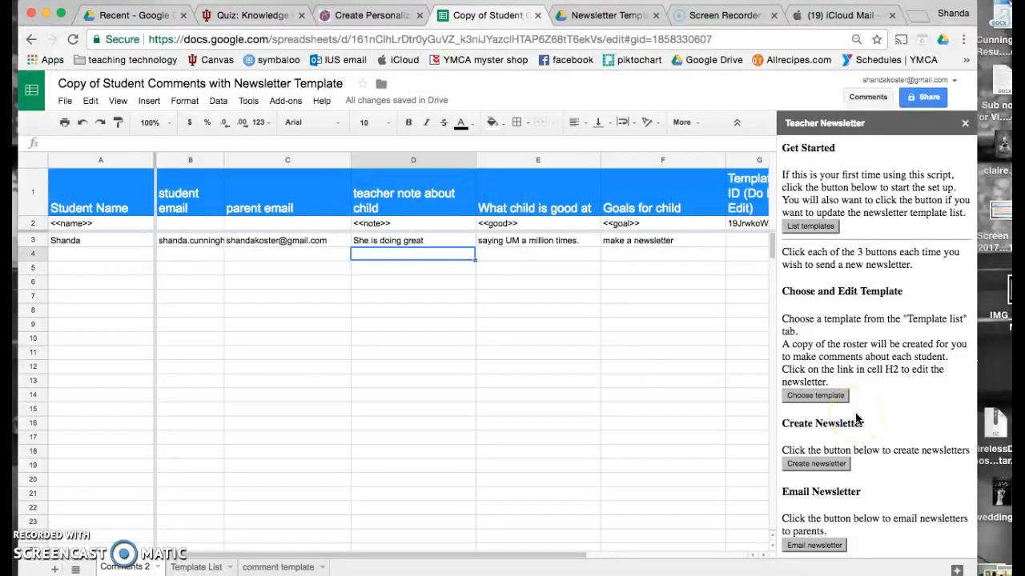
- Create Shanda's Google Doc newsletter from the roster and acknowledge the confirmation
{"action": "left_click", "coordinate": [813, 471]}
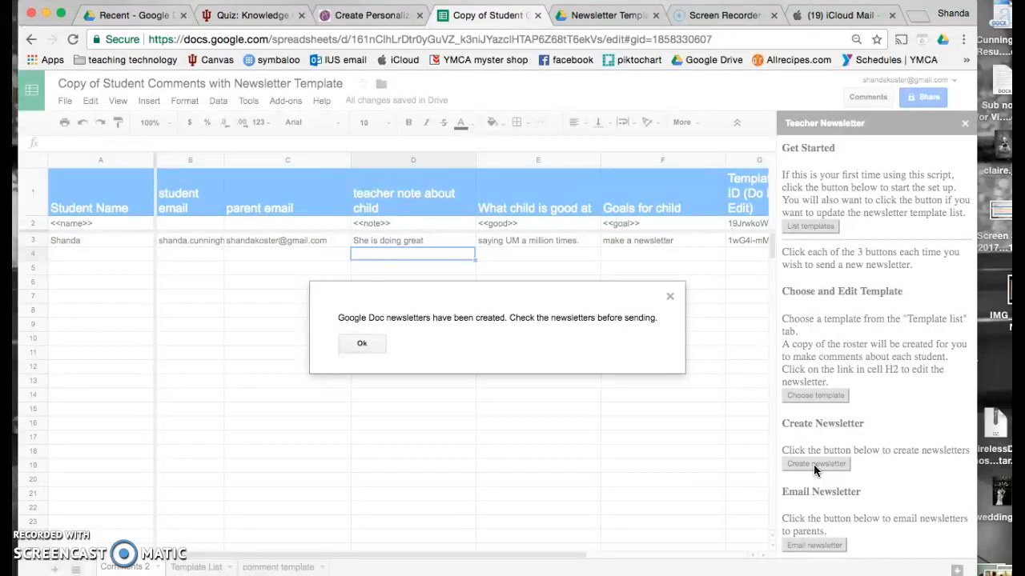
{"action": "left_click", "coordinate": [360, 345]}
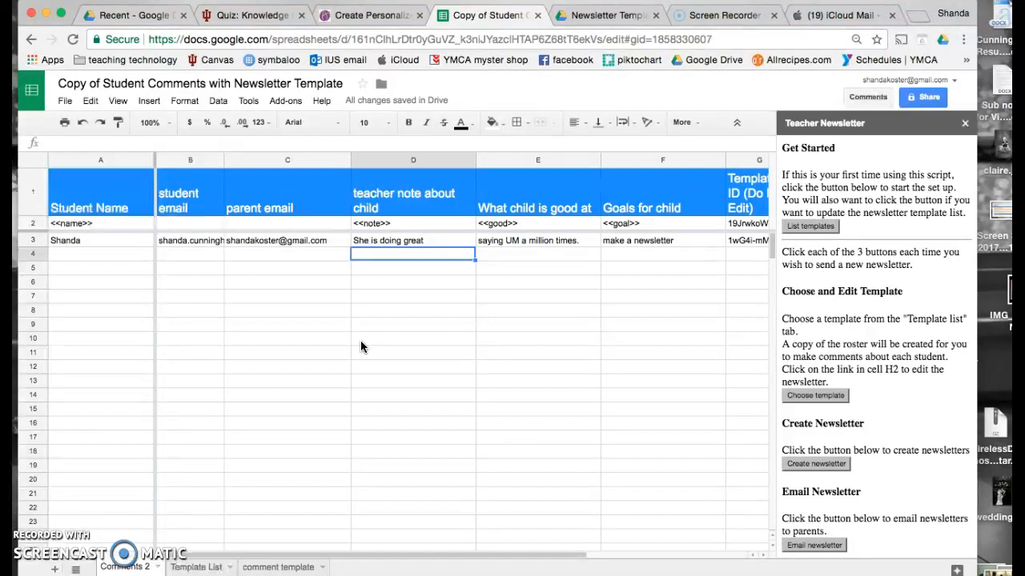
{"action": "left_click", "coordinate": [123, 16]}
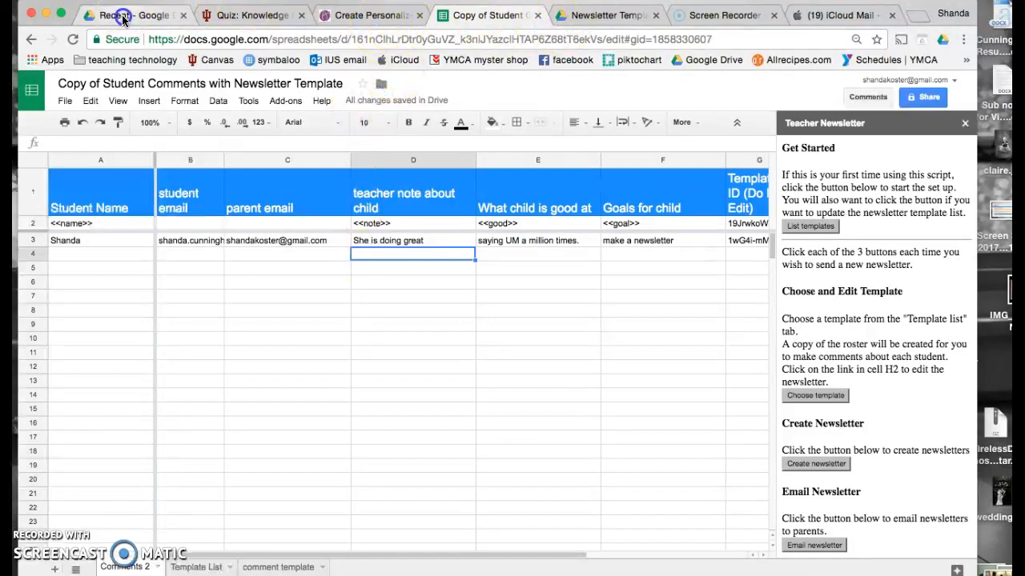
{"action": "left_click", "coordinate": [87, 276]}
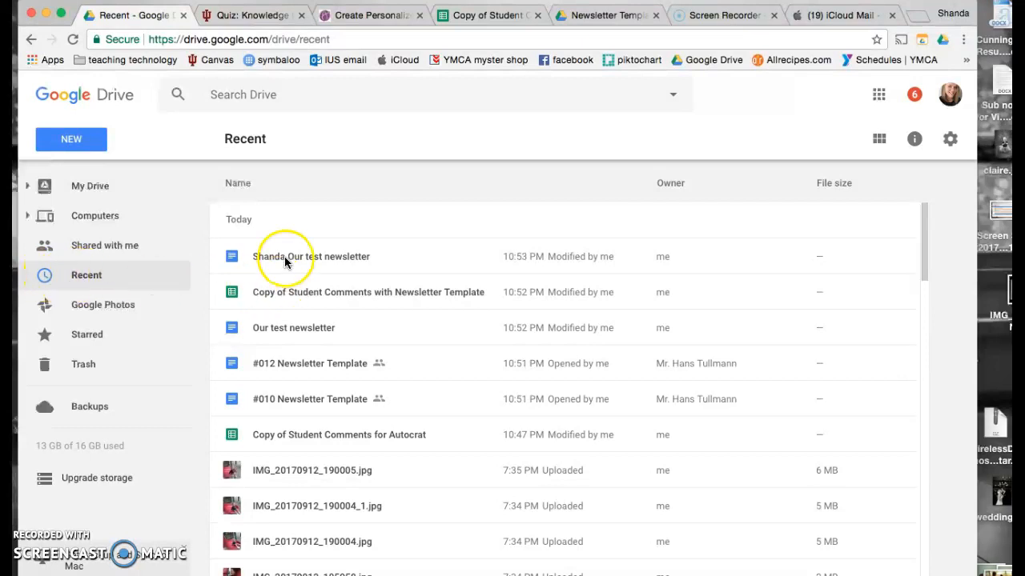
{"action": "double_click", "coordinate": [325, 257]}
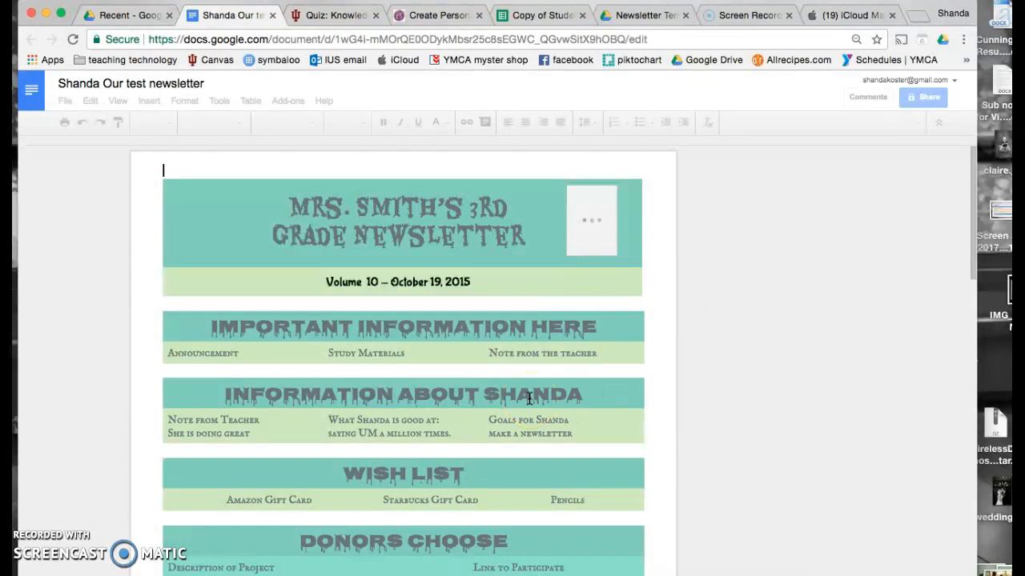
{"action": "scroll", "coordinate": [347, 480], "scroll_direction": "down", "scroll_amount": 3}
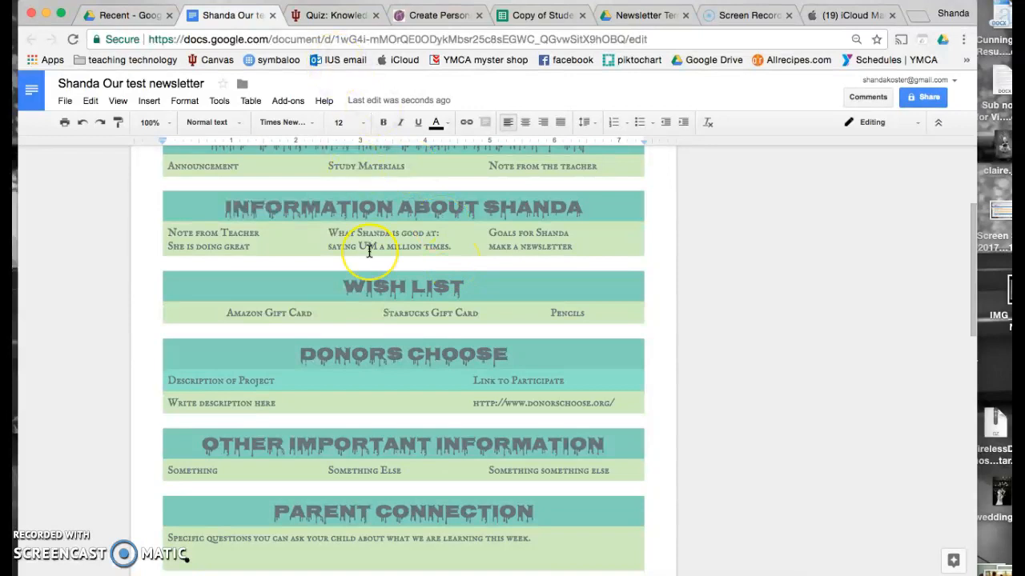
{"action": "scroll", "coordinate": [369, 251], "scroll_direction": "up", "scroll_amount": 5}
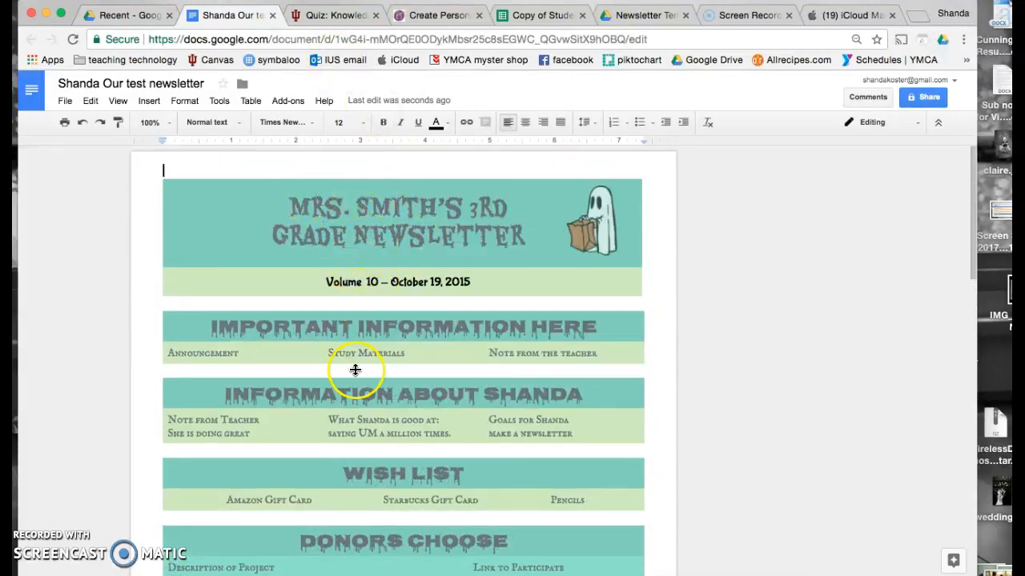
{"action": "left_click", "coordinate": [272, 15]}
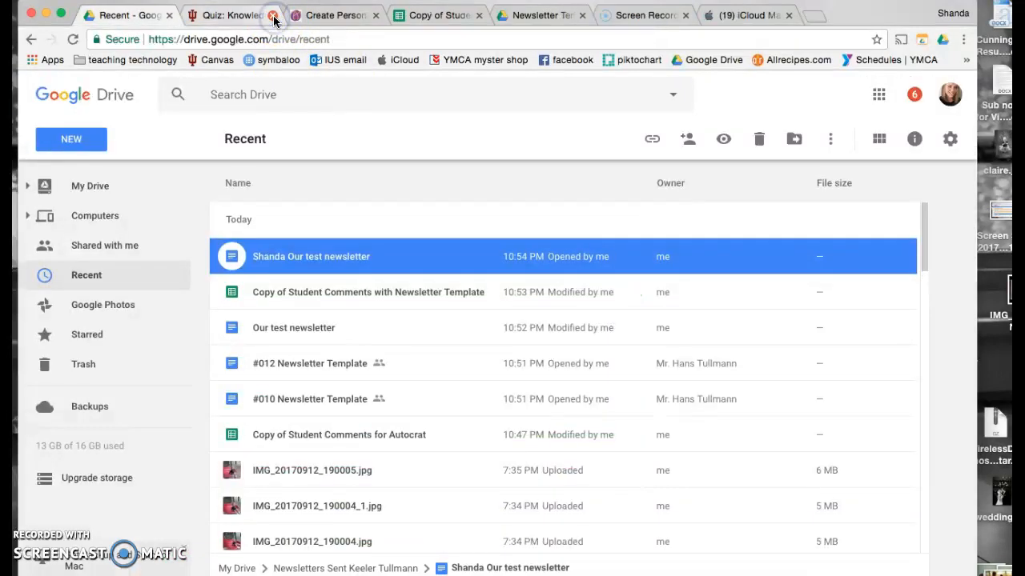
{"action": "left_click", "coordinate": [408, 18]}
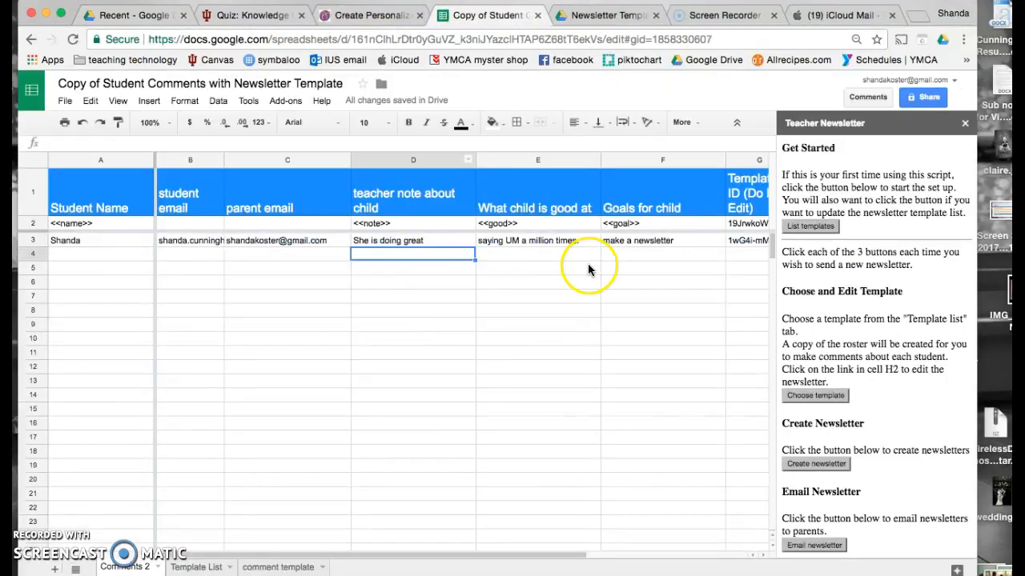
- Open the Our test newsletter template document from the link in cell H2
{"action": "scroll", "coordinate": [643, 265], "scroll_direction": "right", "scroll_amount": 4}
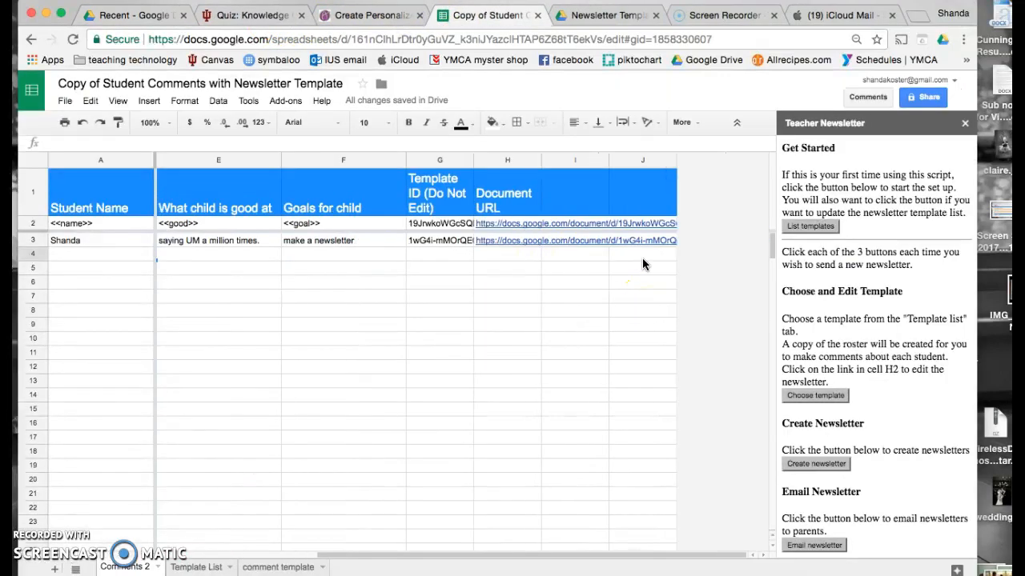
{"action": "left_click", "coordinate": [509, 224]}
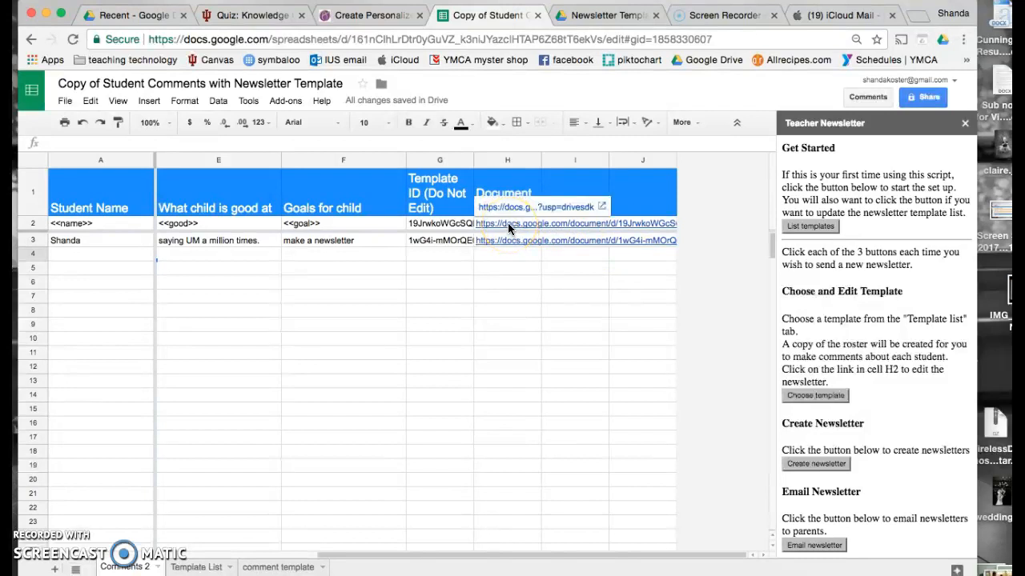
{"action": "left_click", "coordinate": [508, 223]}
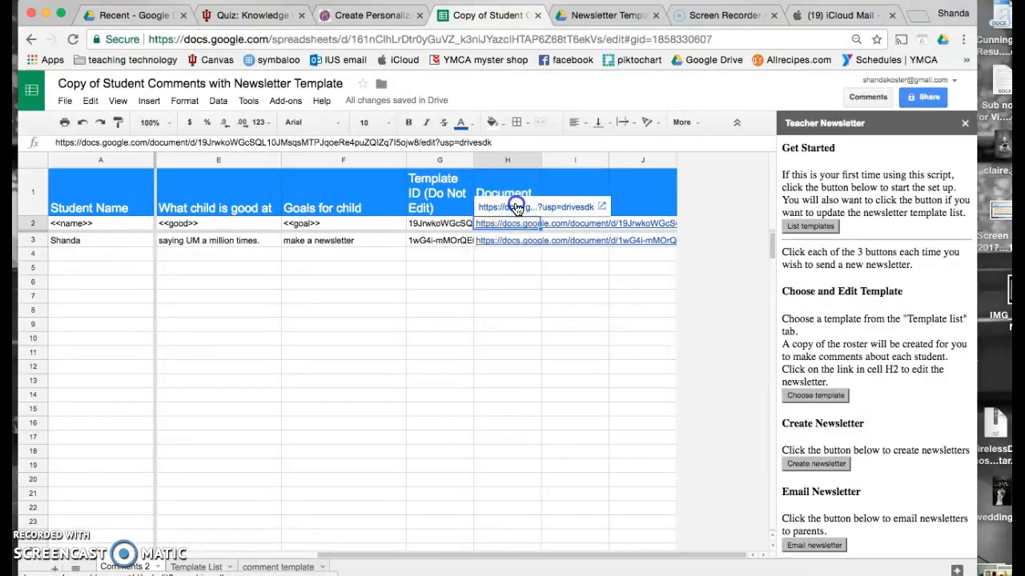
{"action": "left_click", "coordinate": [516, 207]}
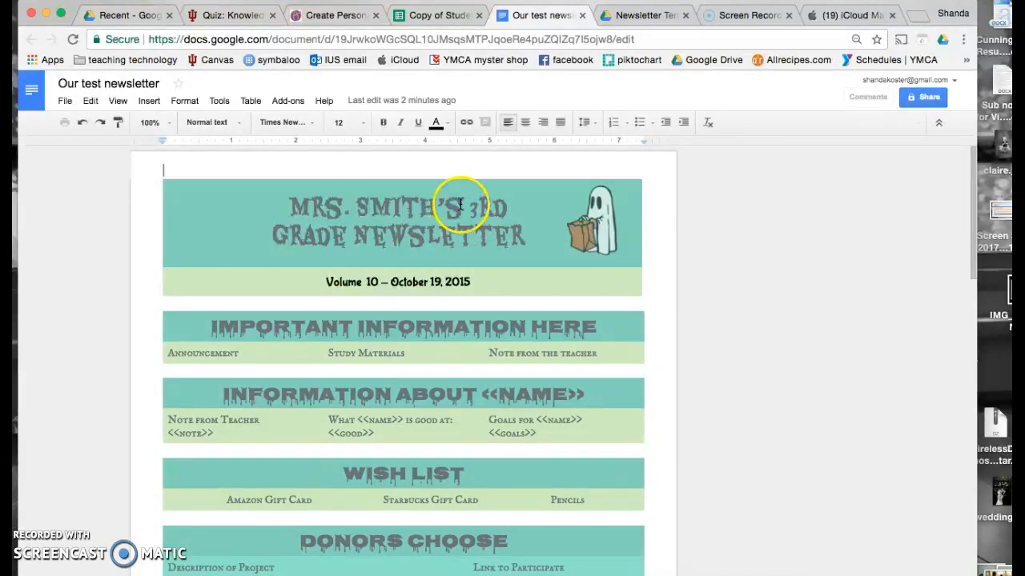
- Change the banner name to Cunningham and the year from 2015 to 2017
{"action": "left_click_drag", "start_coordinate": [463, 204], "coordinate": [360, 201]}
{"action": "type", "text": "Cunningham"}
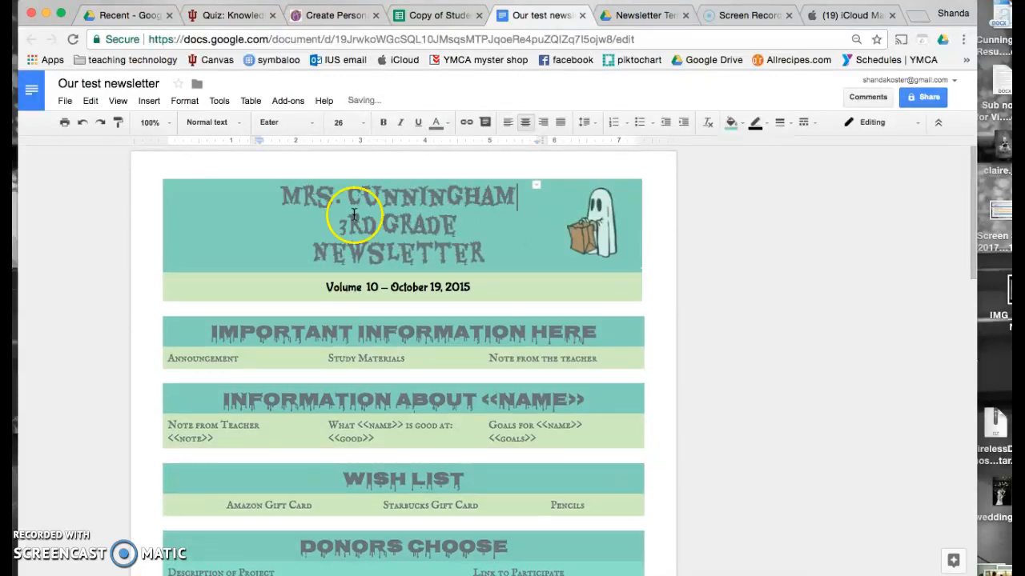
{"action": "left_click", "coordinate": [465, 285]}
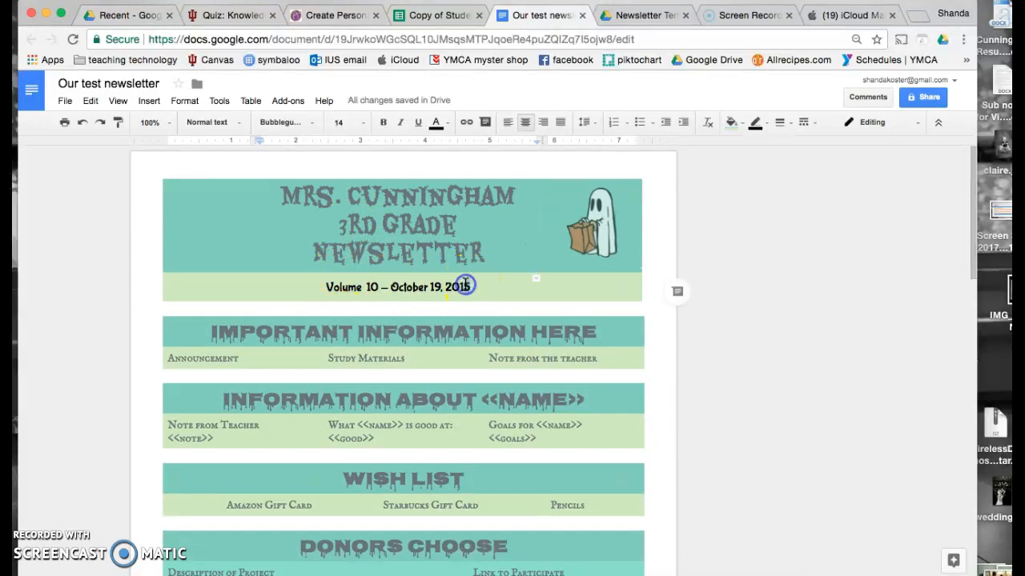
{"action": "key", "text": "BackSpace"}
{"action": "type", "text": "7"}
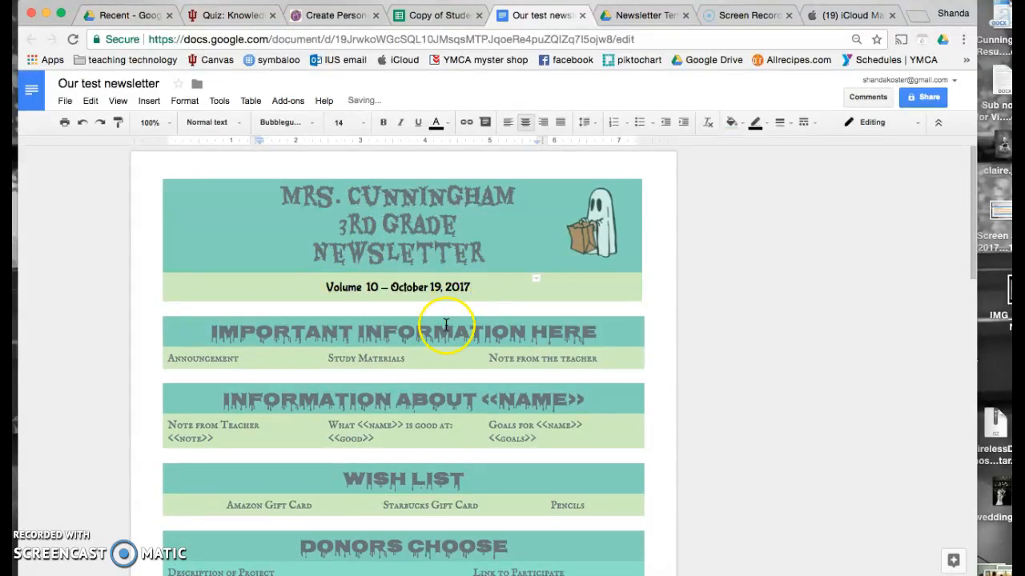
- Add 'I love you', 'Google Chrome' and 'One last class' under Announcement, Study Materials and Note from the teacher
{"action": "left_click", "coordinate": [268, 355]}
{"action": "key", "text": "Return"}
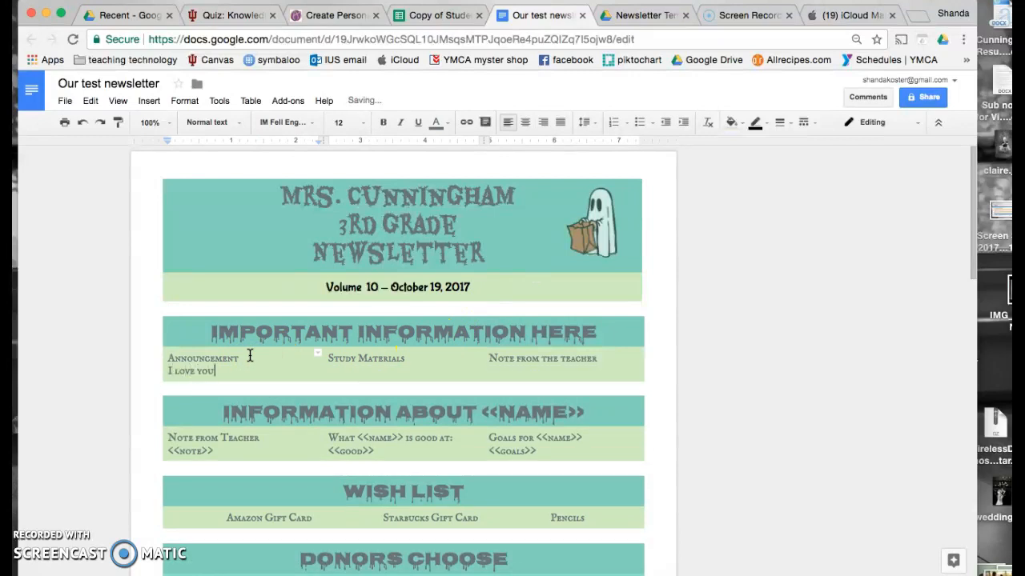
{"action": "left_click", "coordinate": [403, 360]}
{"action": "key", "text": "Return"}
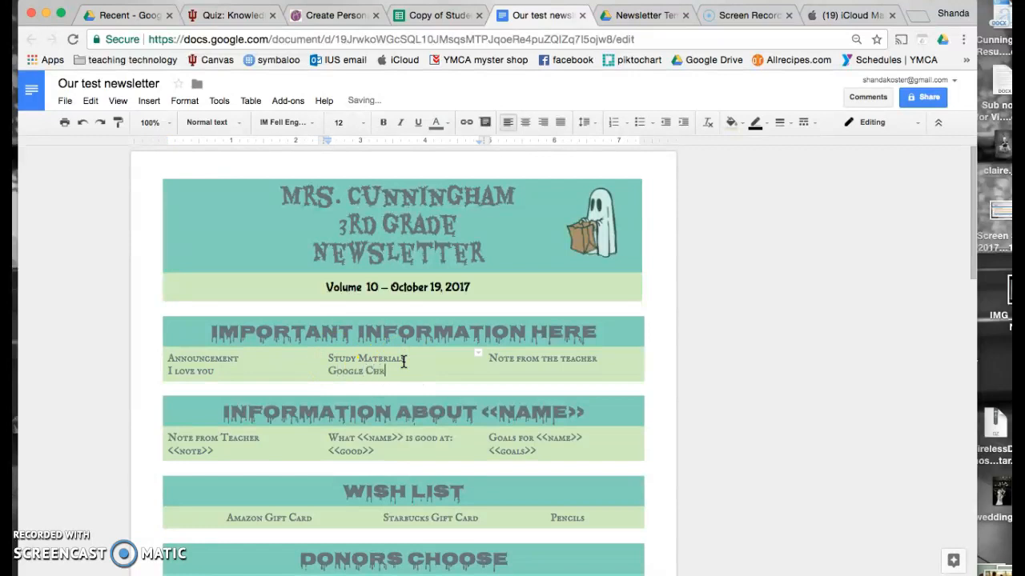
{"action": "left_click", "coordinate": [613, 359]}
{"action": "key", "text": "Return"}
{"action": "type", "text": "One last class"}
- Delete the DONORS CHOOSE heading text from the template
{"action": "scroll", "coordinate": [614, 359], "scroll_direction": "down", "scroll_amount": 3}
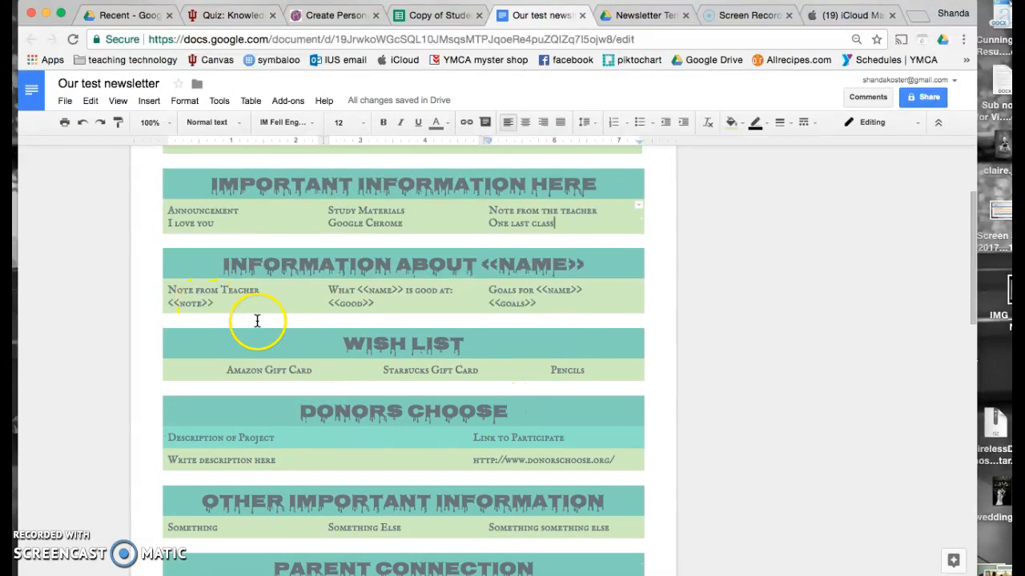
{"action": "scroll", "coordinate": [321, 353], "scroll_direction": "down", "scroll_amount": 2}
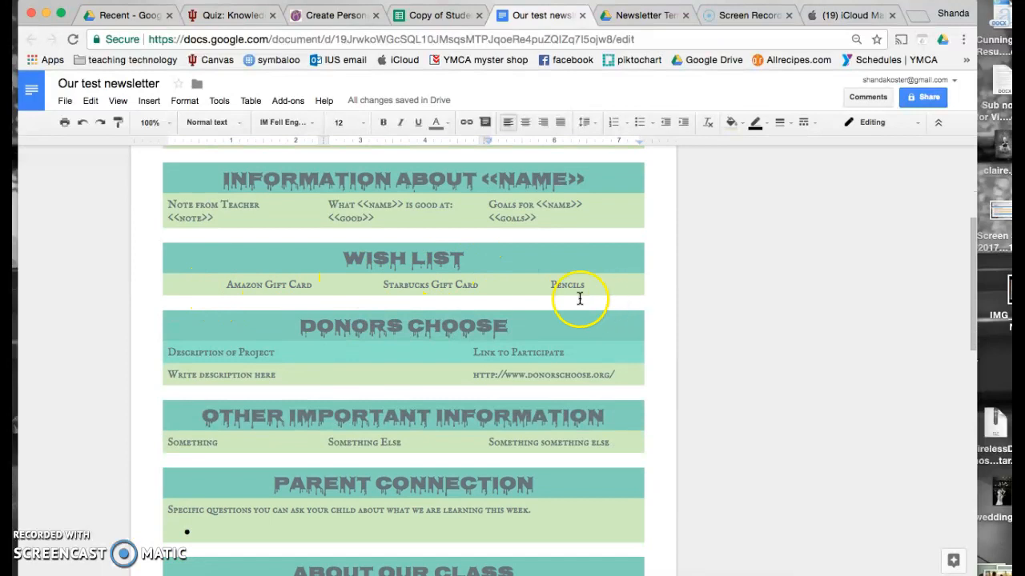
{"action": "scroll", "coordinate": [579, 323], "scroll_direction": "down", "scroll_amount": 2}
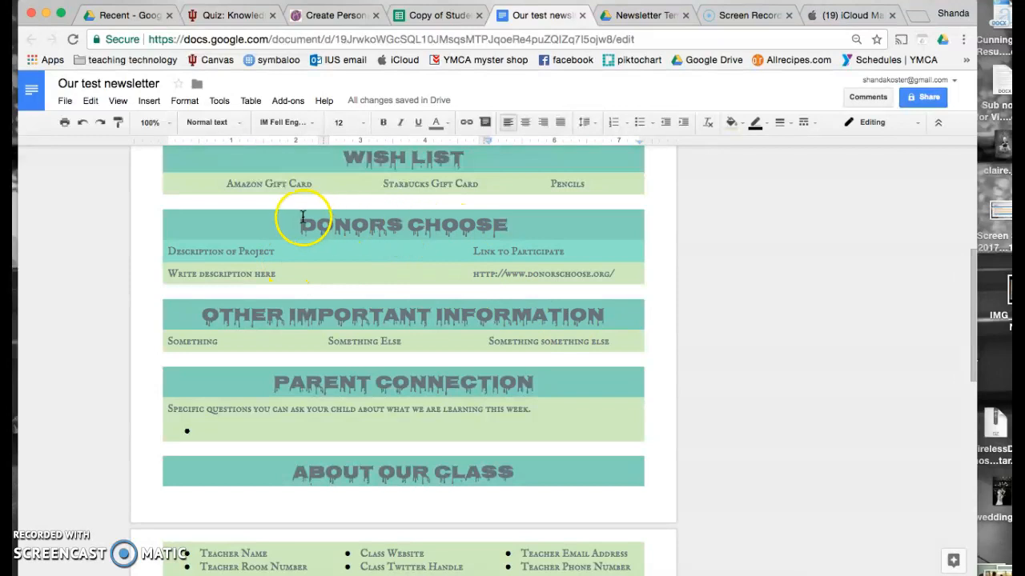
{"action": "left_click_drag", "start_coordinate": [302, 225], "coordinate": [519, 228]}
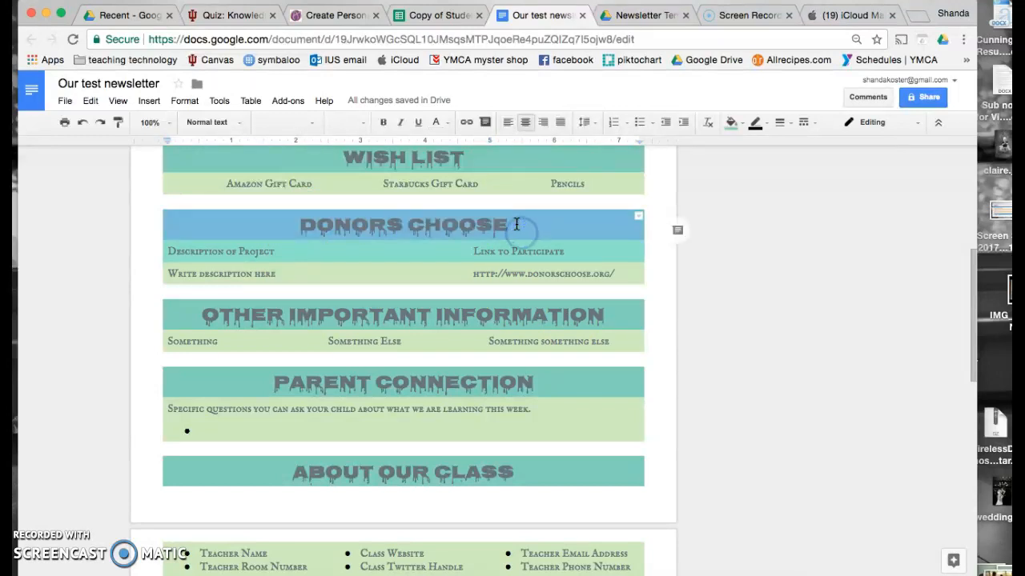
{"action": "key", "text": "BackSpace"}
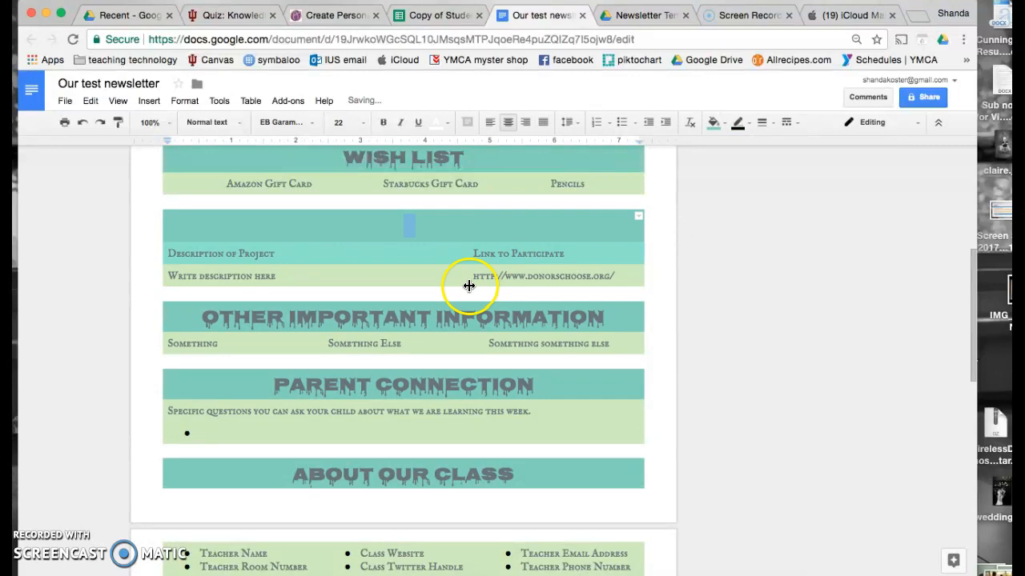
{"action": "scroll", "coordinate": [467, 277], "scroll_direction": "down", "scroll_amount": 3}
{"action": "scroll", "coordinate": [468, 277], "scroll_direction": "down", "scroll_amount": 3}
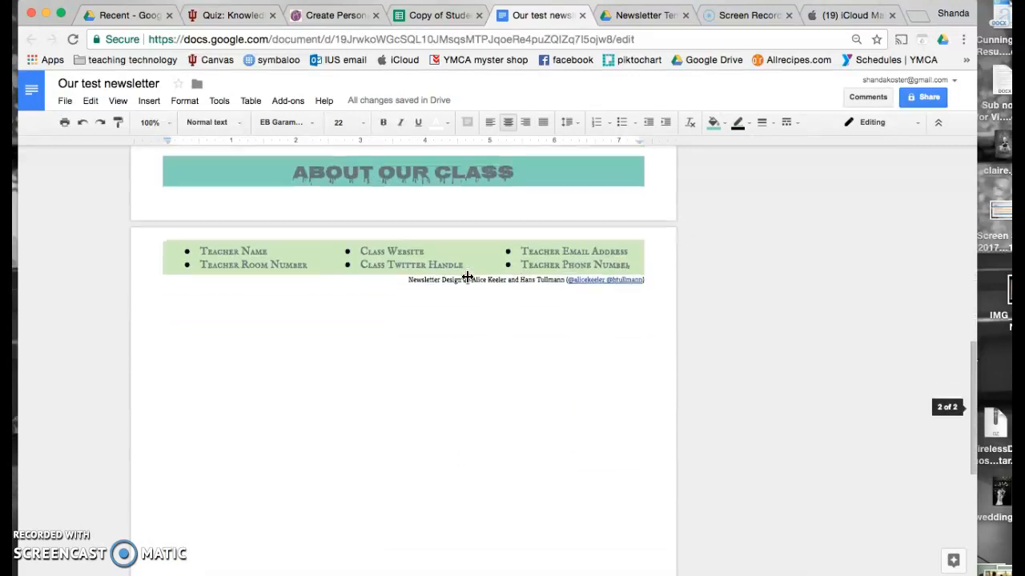
{"action": "left_click", "coordinate": [426, 250]}
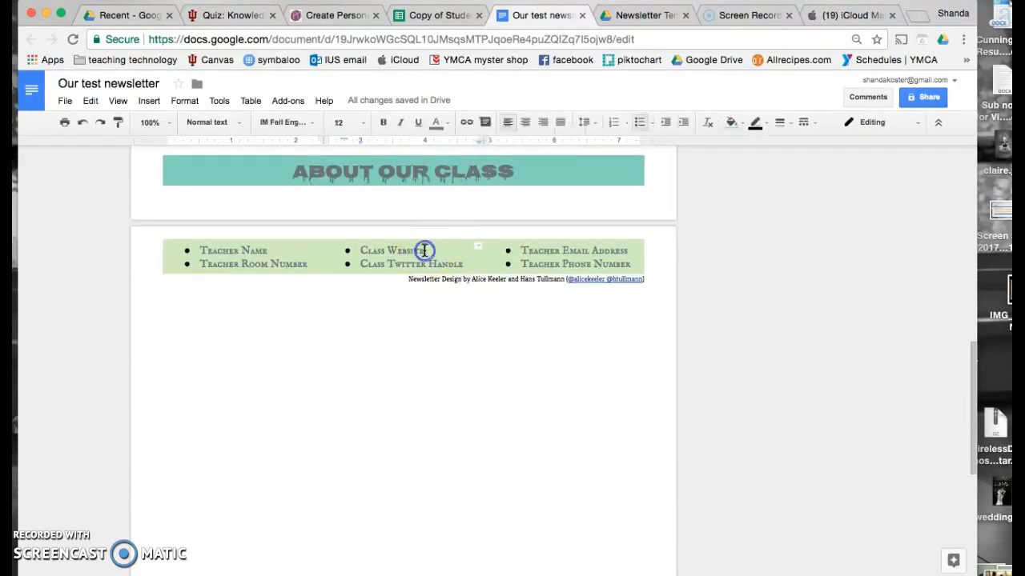
{"action": "key", "text": "Return"}
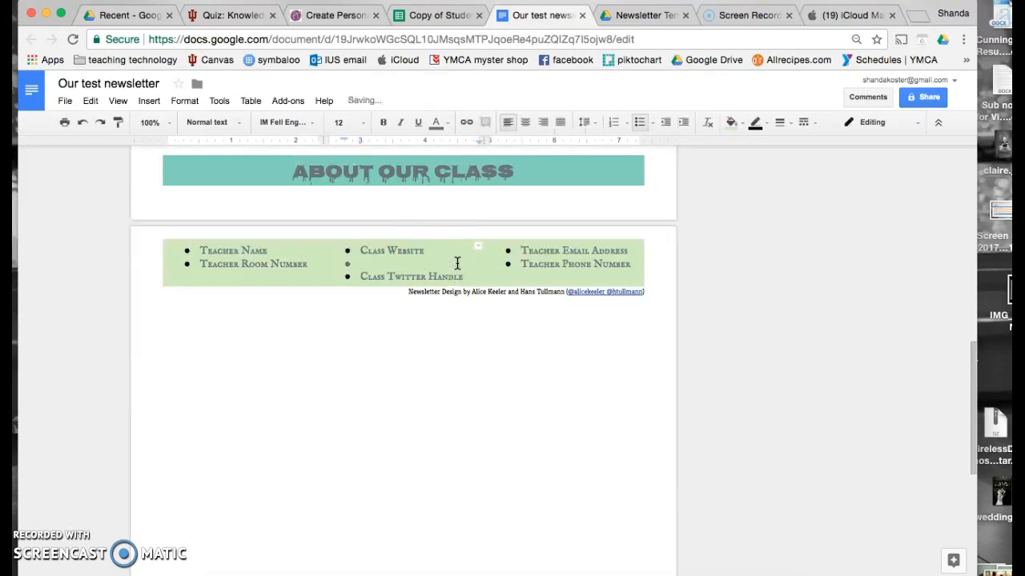
{"action": "type", "text": "www.loveschool.com"}
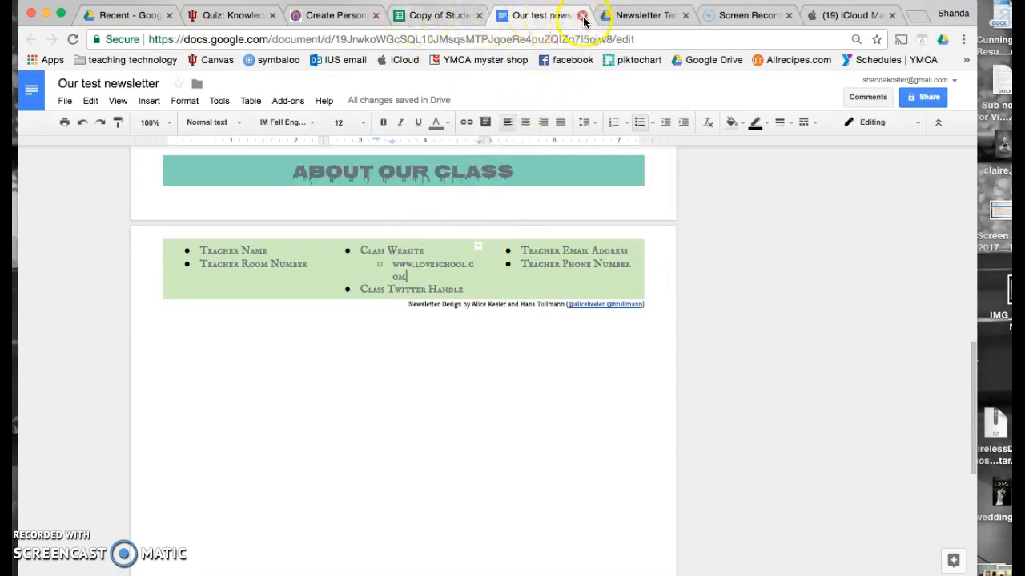
- Close the template document and regenerate the newsletters, giving row 3 a new document link
{"action": "left_click", "coordinate": [418, 15]}
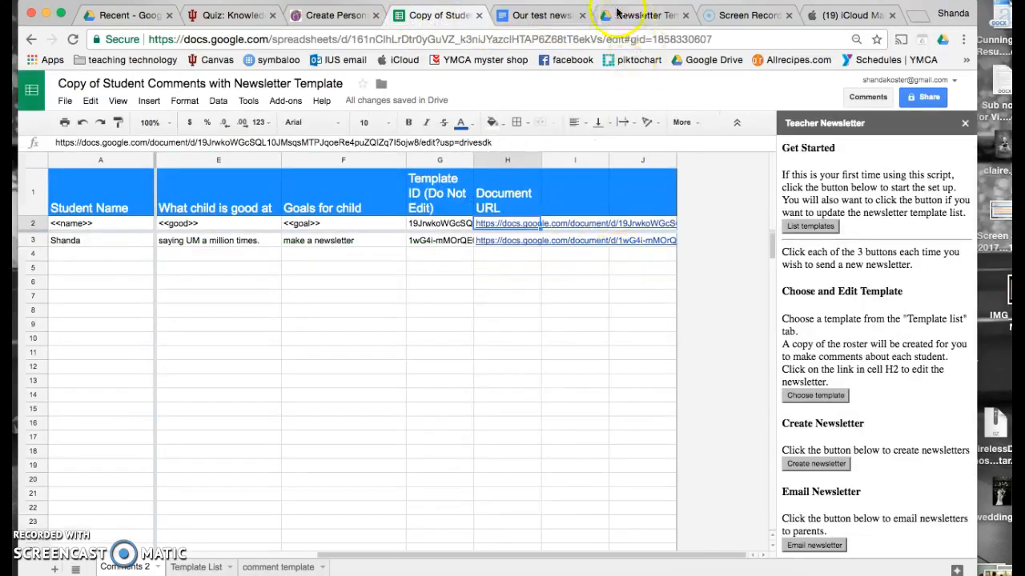
{"action": "left_click", "coordinate": [582, 15]}
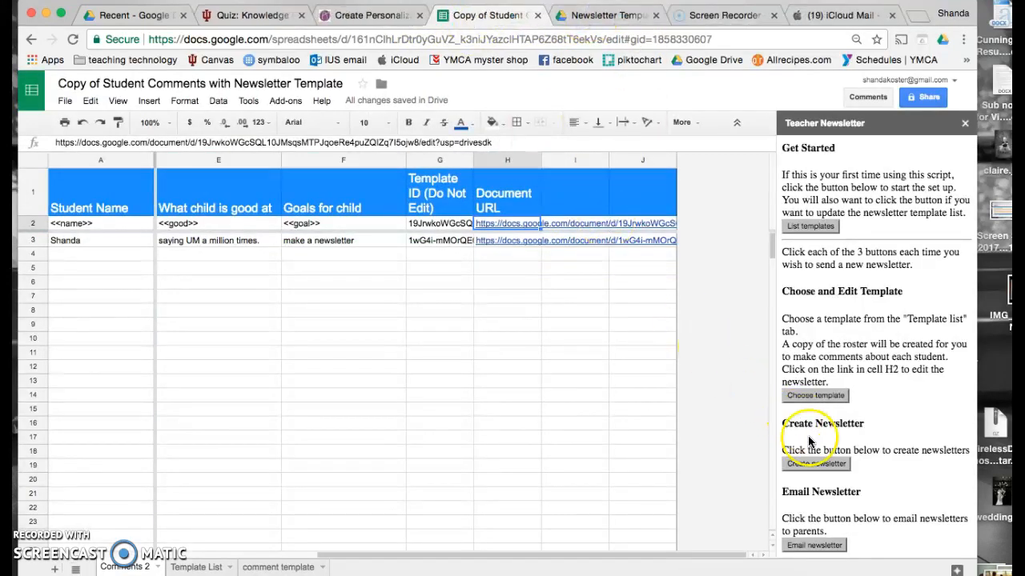
{"action": "left_click", "coordinate": [816, 465]}
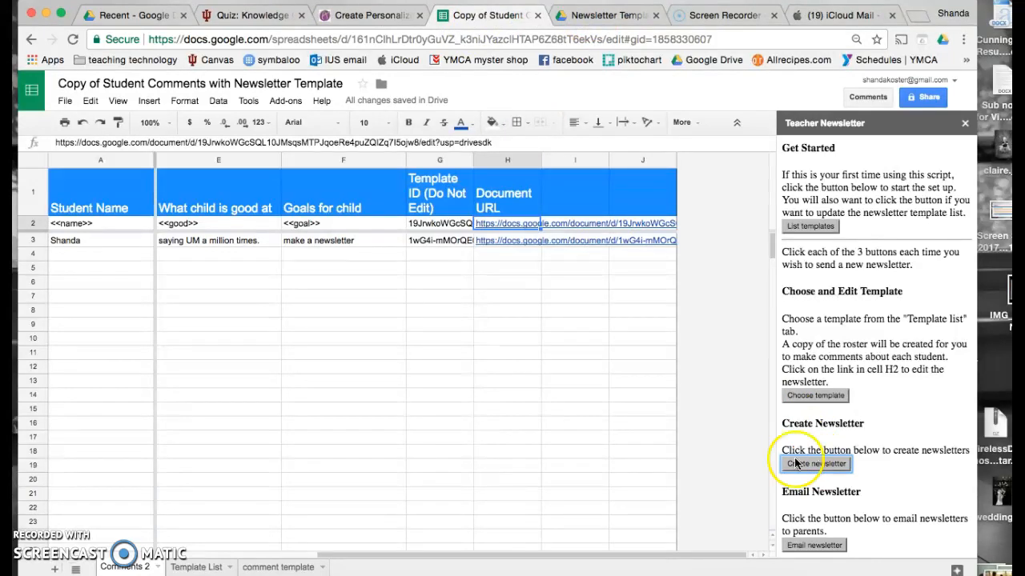
{"action": "left_click", "coordinate": [506, 245]}
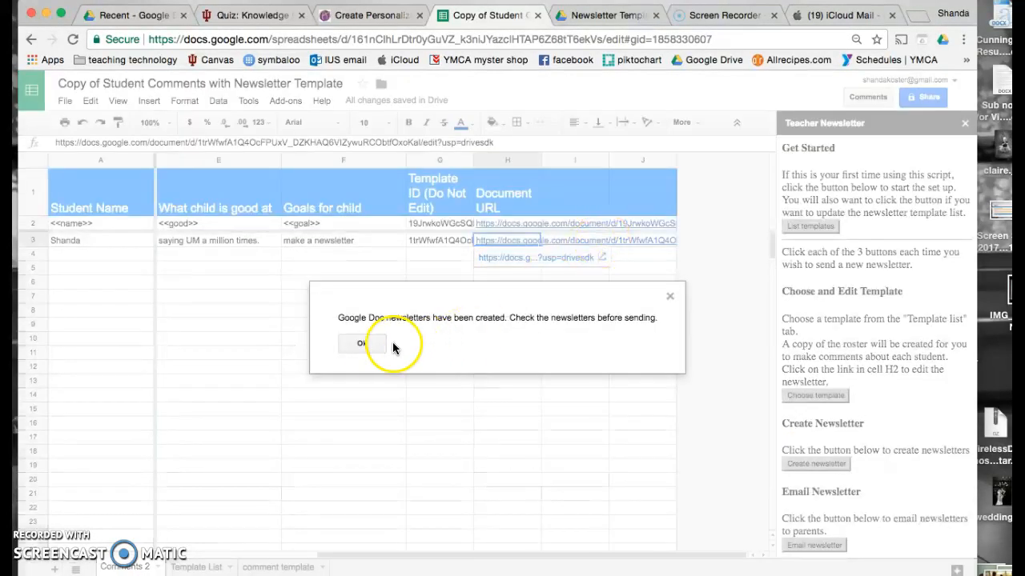
{"action": "left_click", "coordinate": [375, 350]}
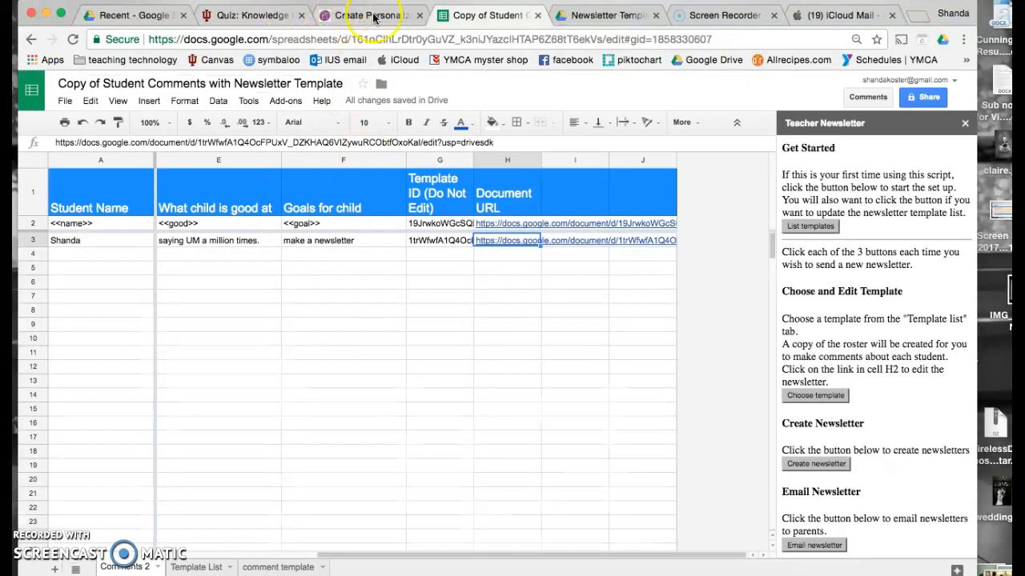
{"action": "left_click", "coordinate": [125, 13]}
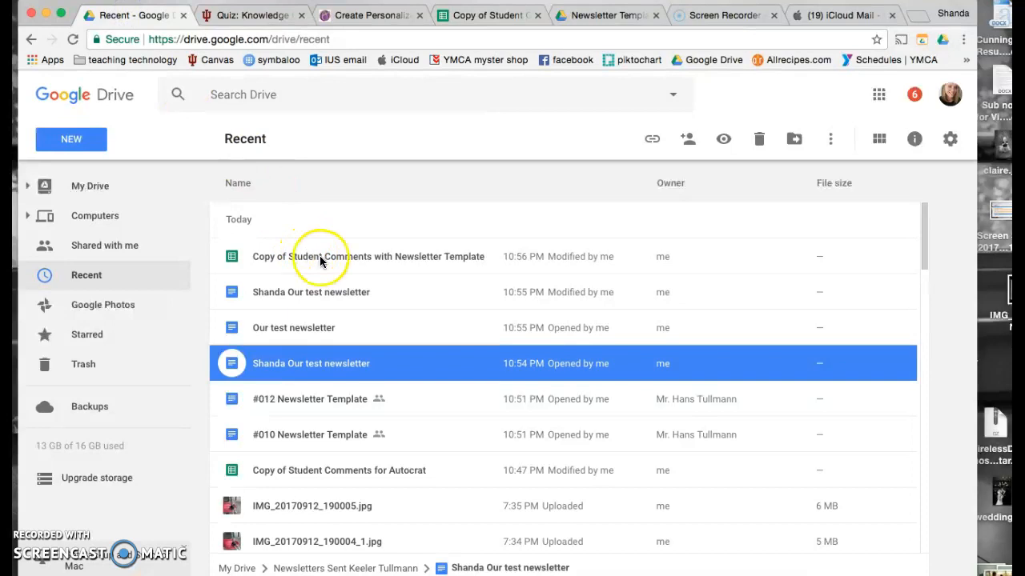
- From Drive's Recent list, open the student's regenerated newsletter document in its own tab
{"action": "double_click", "coordinate": [319, 255]}
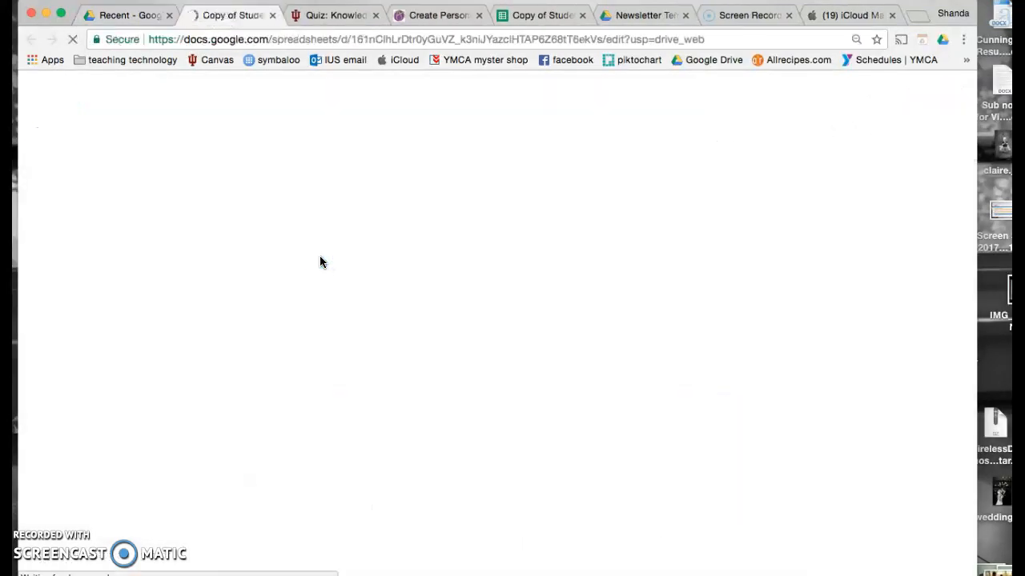
{"action": "left_click", "coordinate": [273, 15]}
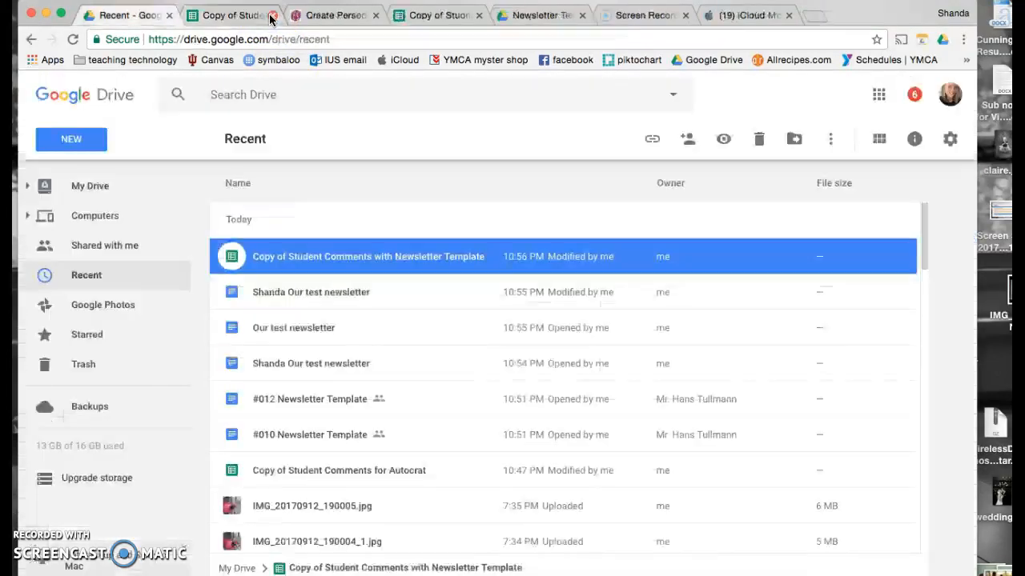
{"action": "double_click", "coordinate": [324, 290]}
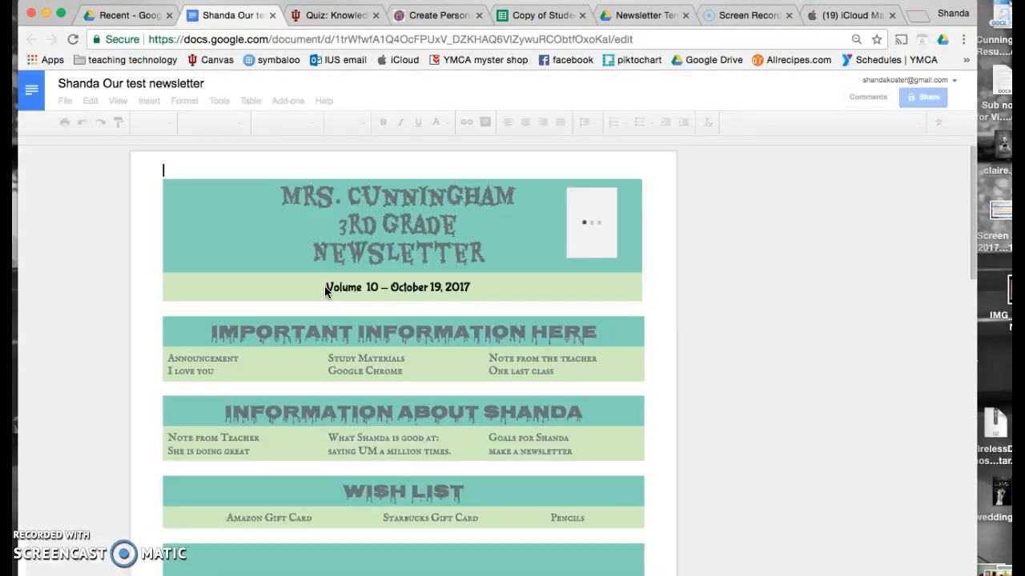
{"action": "left_click", "coordinate": [390, 319]}
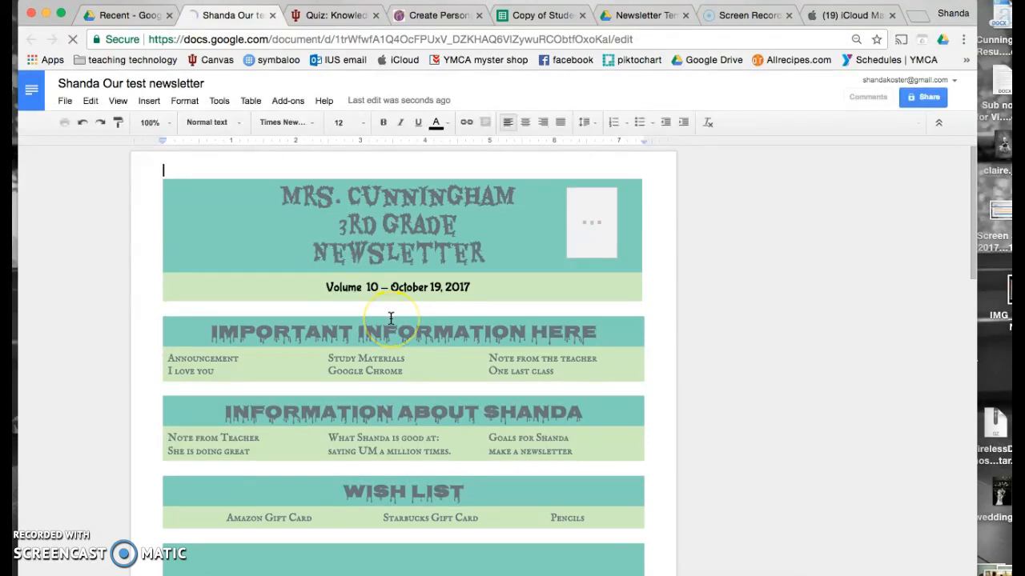
{"action": "left_click", "coordinate": [518, 286]}
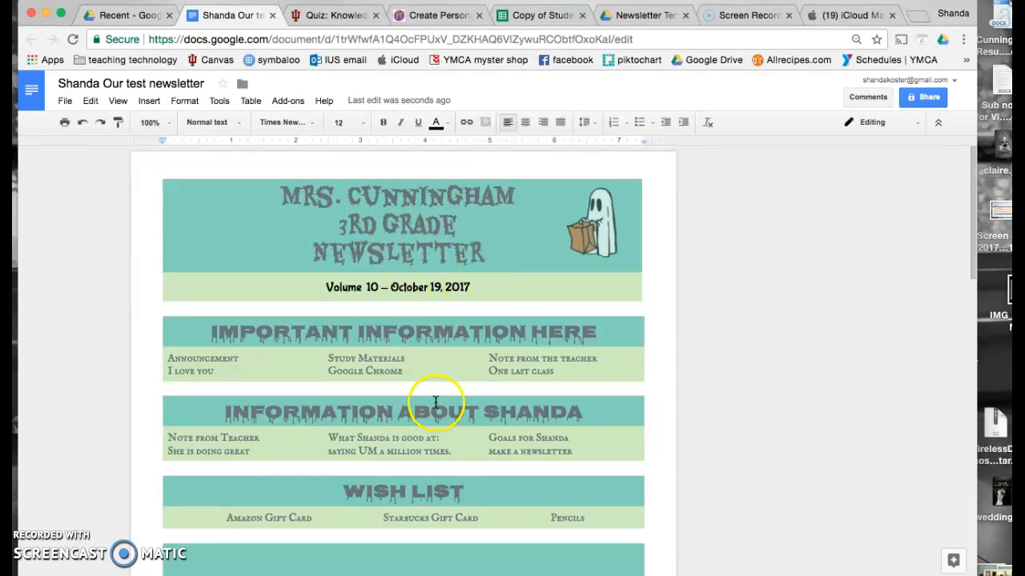
{"action": "scroll", "coordinate": [435, 401], "scroll_direction": "down", "scroll_amount": 1}
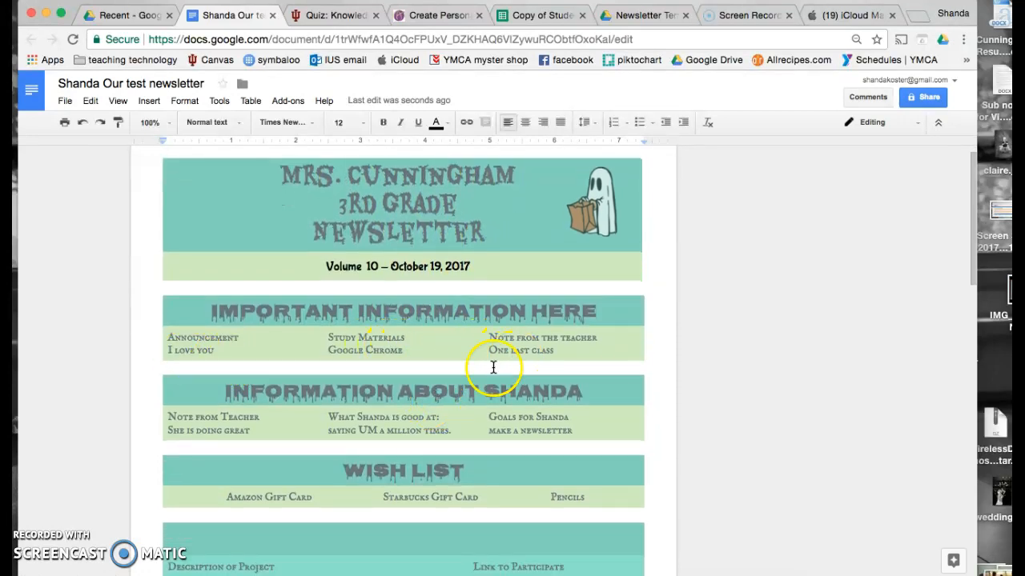
{"action": "scroll", "coordinate": [354, 448], "scroll_direction": "down", "scroll_amount": 4}
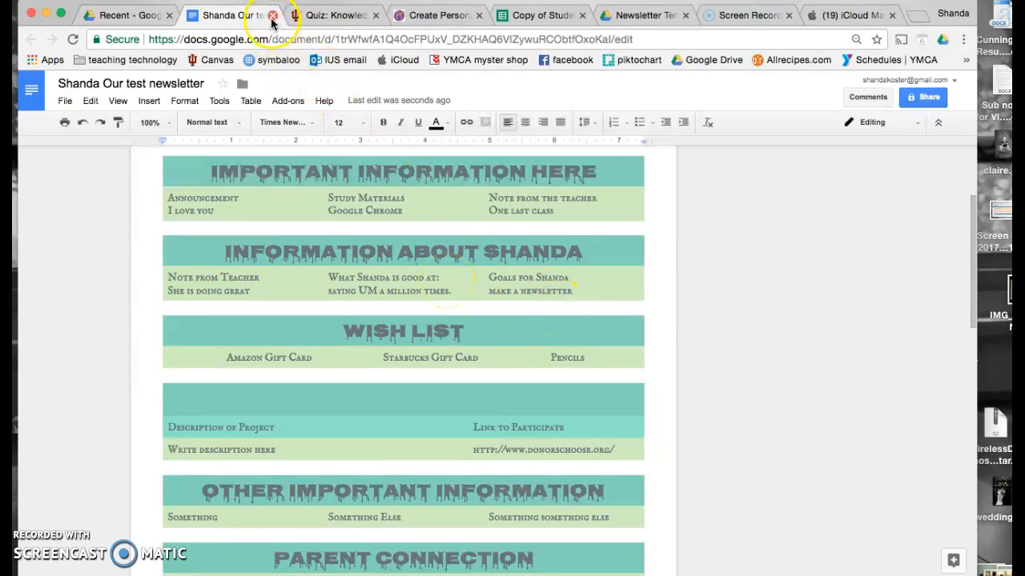
- Email the newsletters to the parents from the roster spreadsheet's sidebar and acknowledge the sent confirmation
{"action": "left_click", "coordinate": [532, 16]}
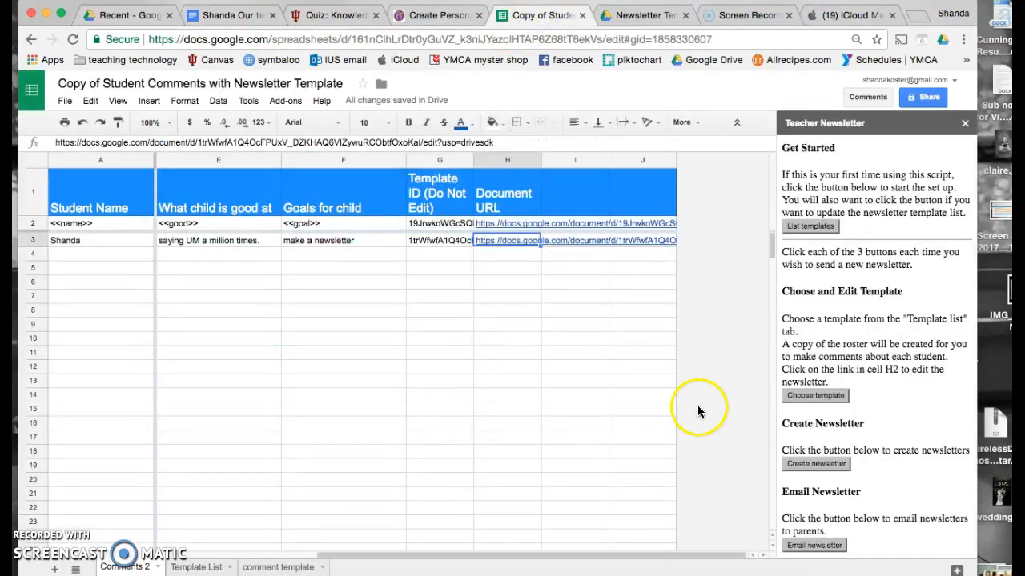
{"action": "left_click", "coordinate": [827, 545]}
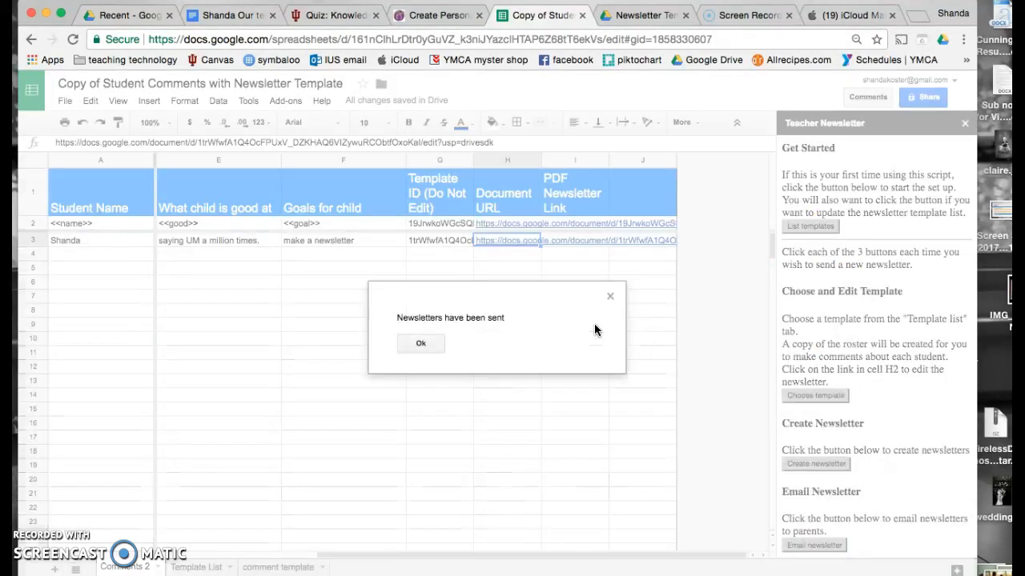
{"action": "left_click", "coordinate": [421, 344]}
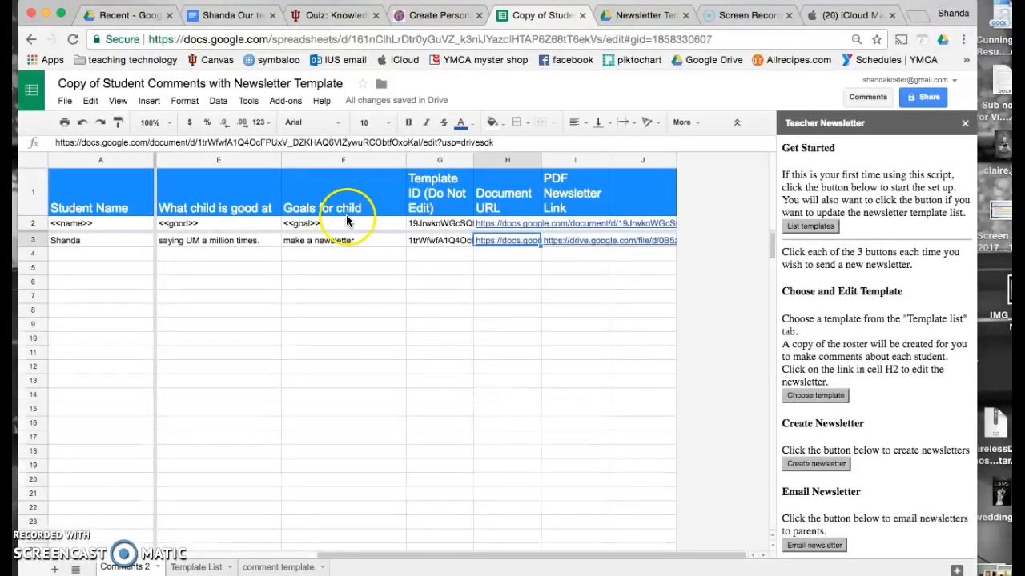
- Preview the newly created newsletter PDF in Drive's recent files
{"action": "left_click", "coordinate": [150, 15]}
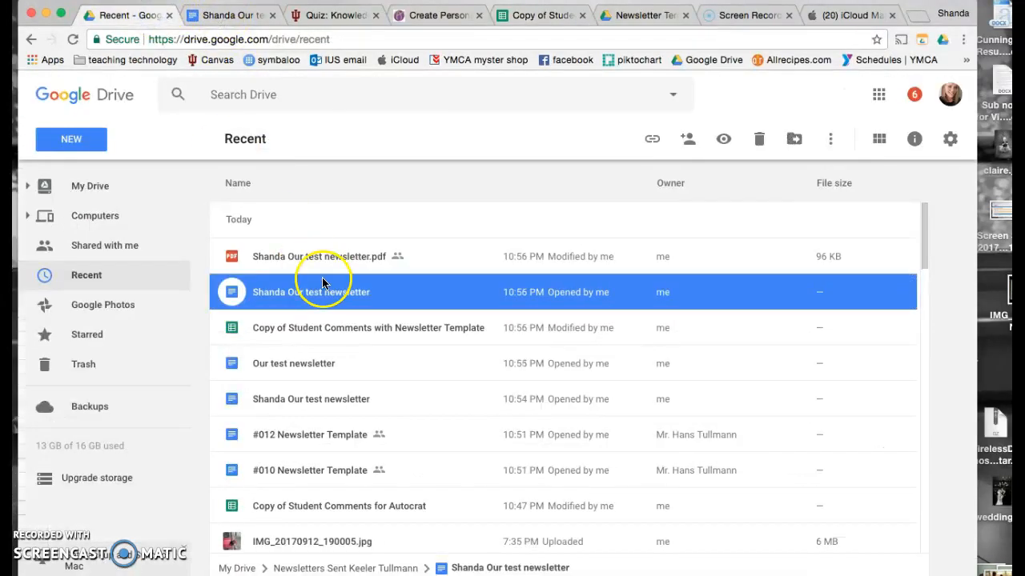
{"action": "left_click", "coordinate": [284, 257]}
{"action": "left_click", "coordinate": [284, 256]}
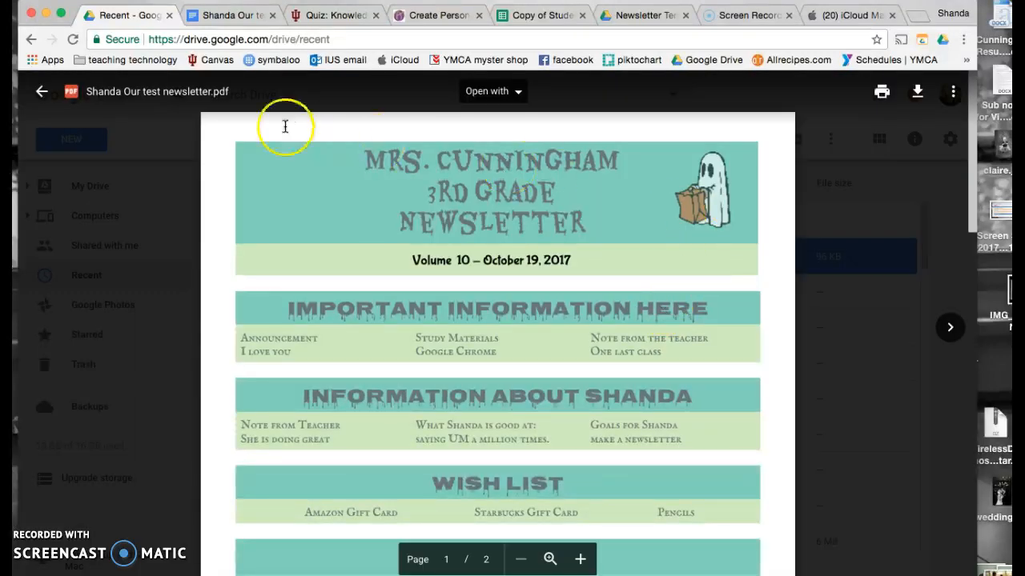
- In the mail inbox, open the 'Our test newsletter' email and its linked PDF
{"action": "left_click", "coordinate": [850, 14]}
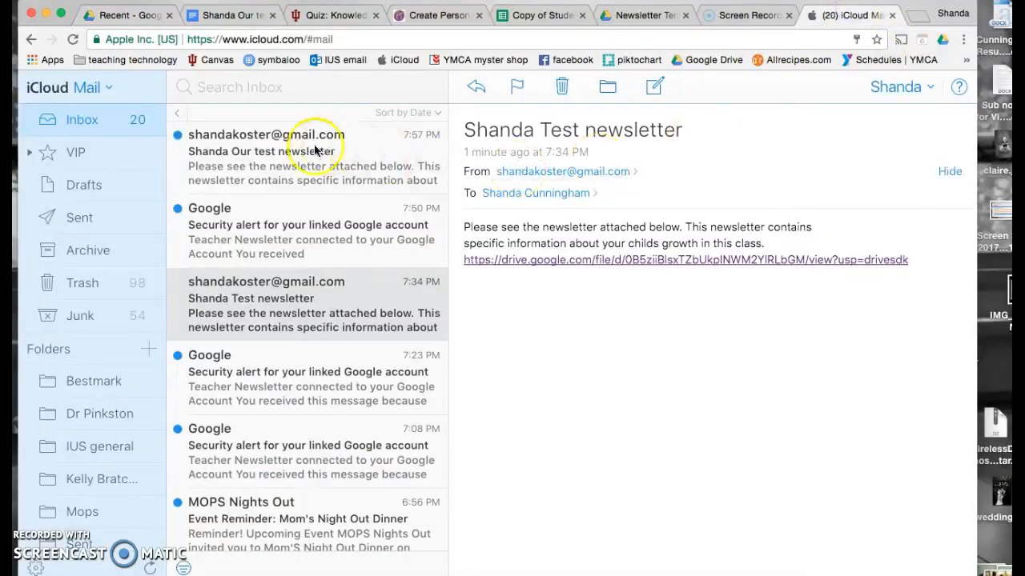
{"action": "left_click", "coordinate": [293, 137]}
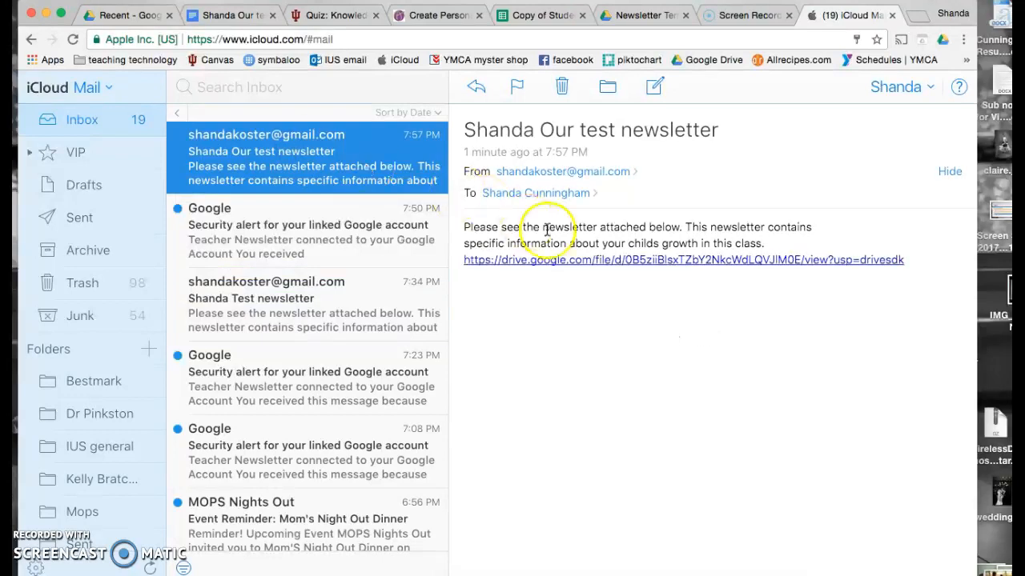
{"action": "left_click", "coordinate": [594, 260]}
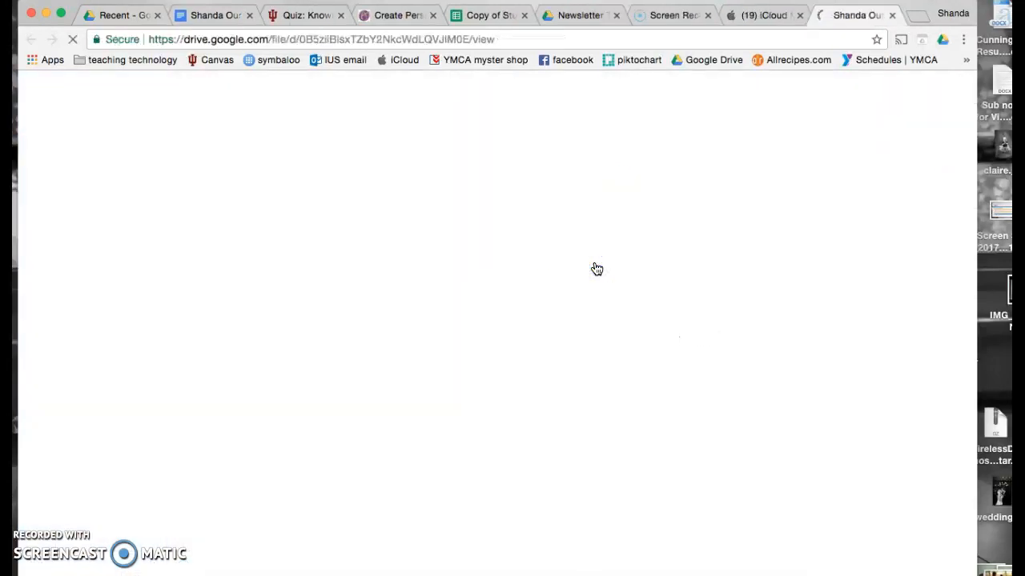